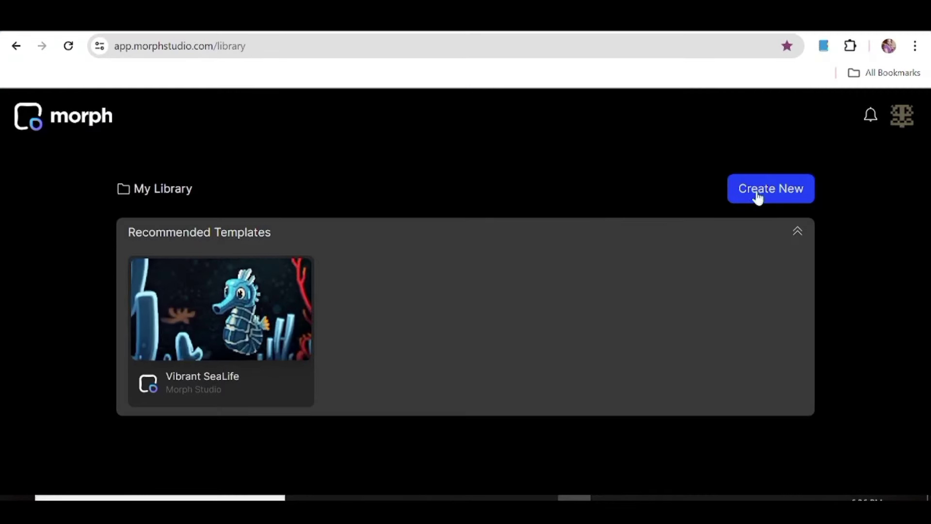
Create a new 16:9 project named PANDA, fixing the misspelled name before creating it
click(773, 193)
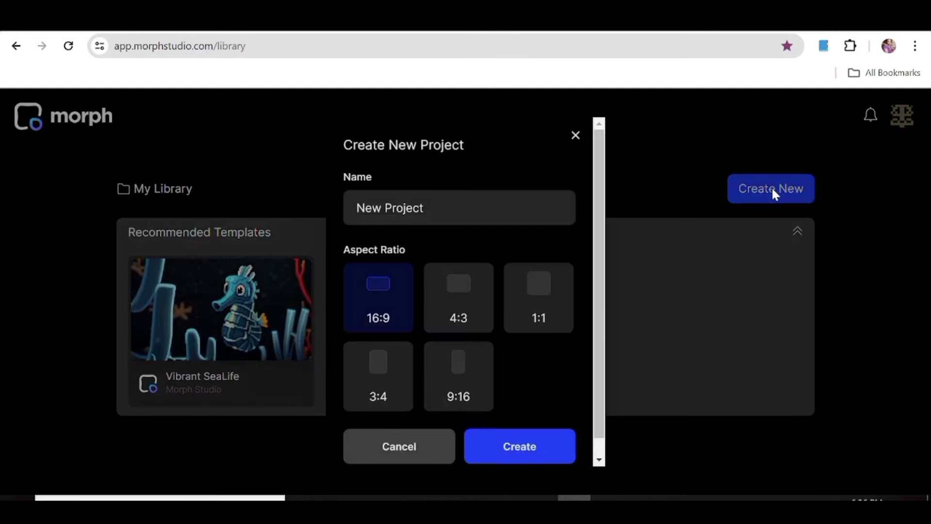
triple_click(359, 207)
text(PANADA)
key(BackSpace)
key(BackSpace)
key(BackSpace)
text(DA)
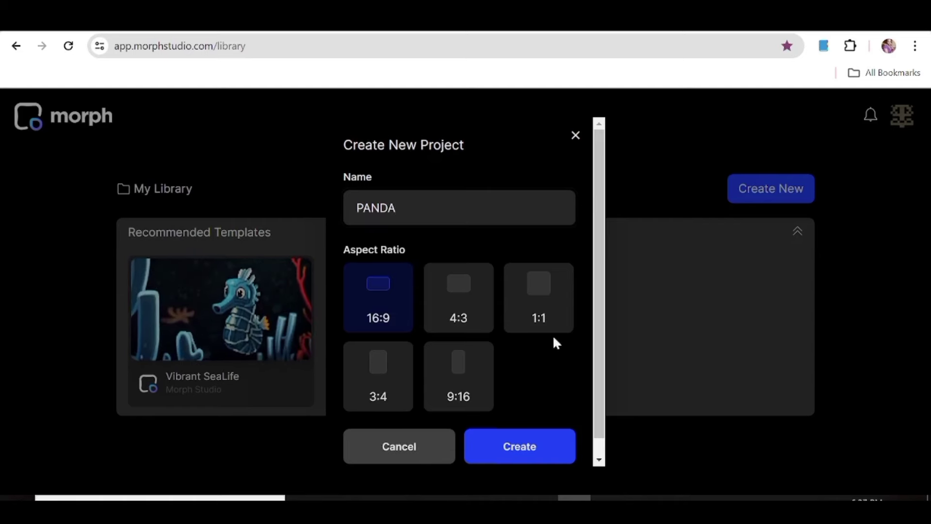
click(521, 448)
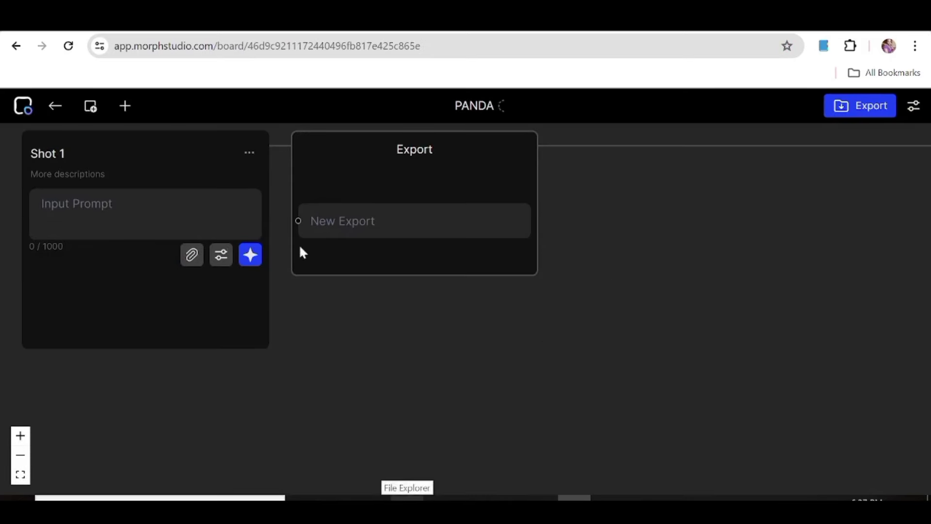
Rename the Shot 1 node to 'NO. 1' and save it
click(253, 149)
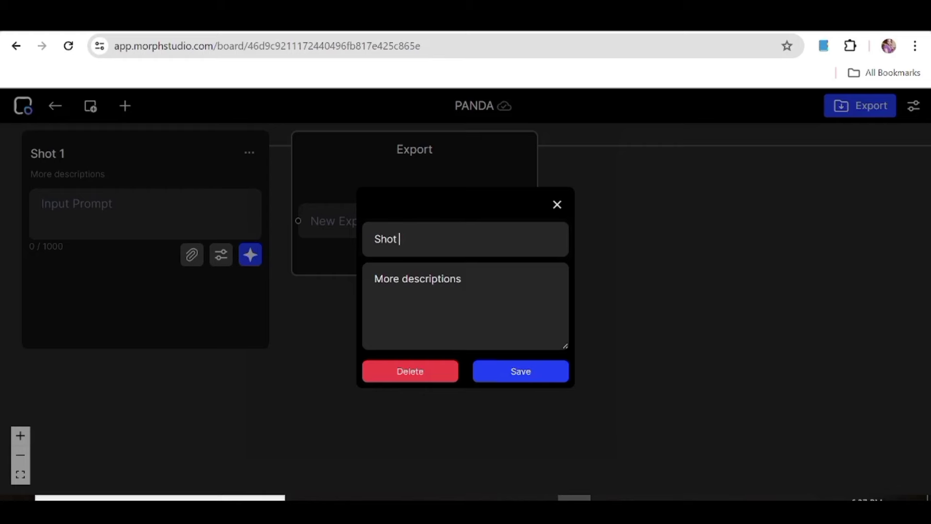
key(BackSpace)
key(BackSpace)
key(BackSpace)
key(BackSpace)
text(N)
click(516, 371)
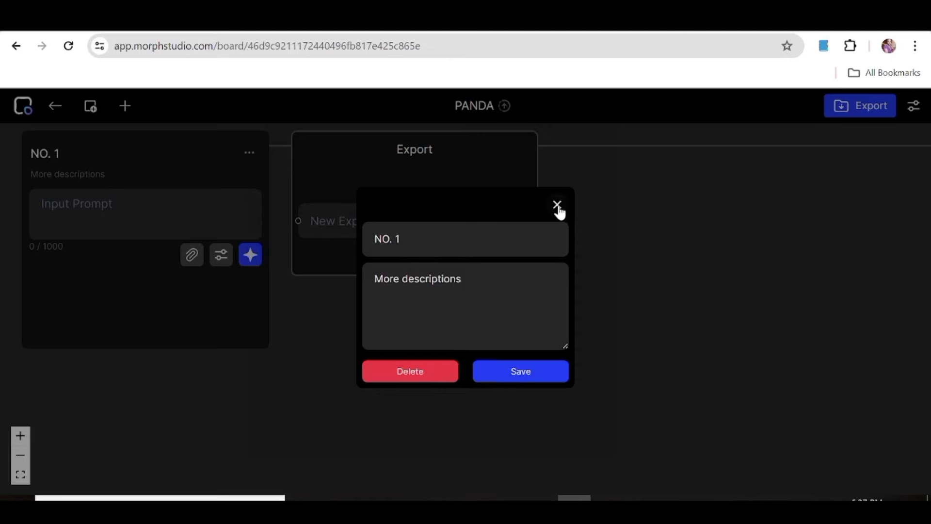
click(557, 206)
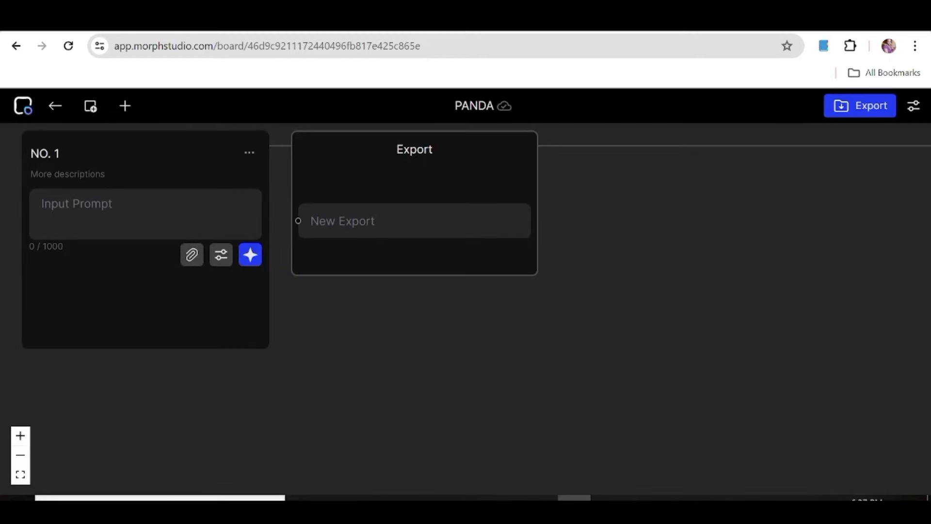
Skip attaching a file and open NO. 1's settings, keeping model Text-to-Video-Morph-0.1
click(192, 257)
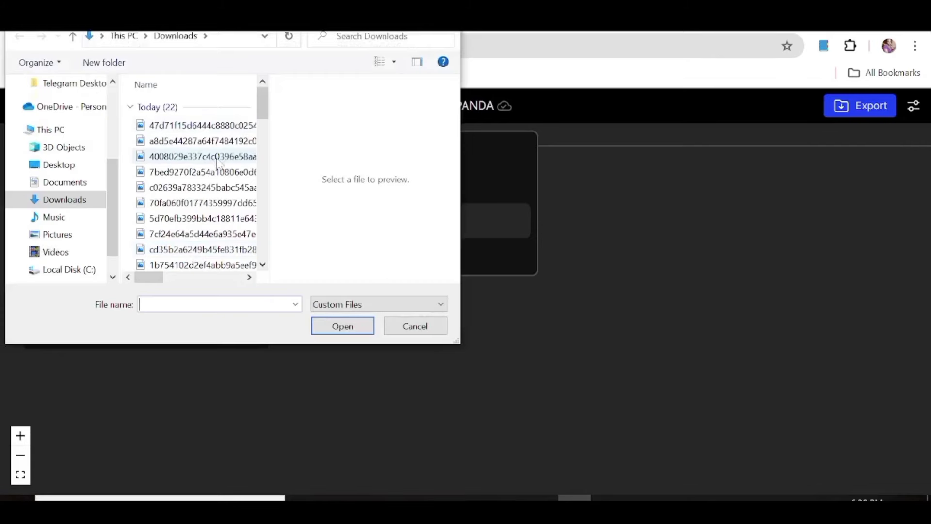
click(427, 329)
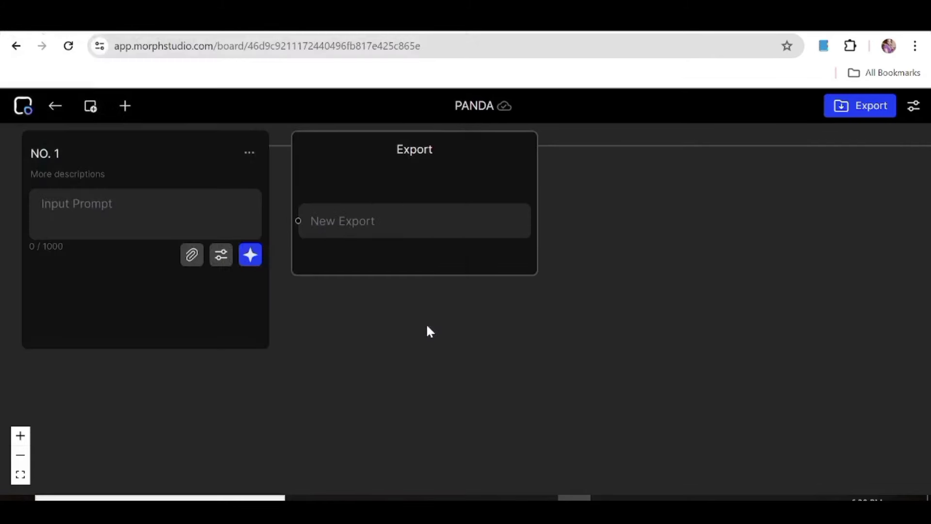
click(222, 256)
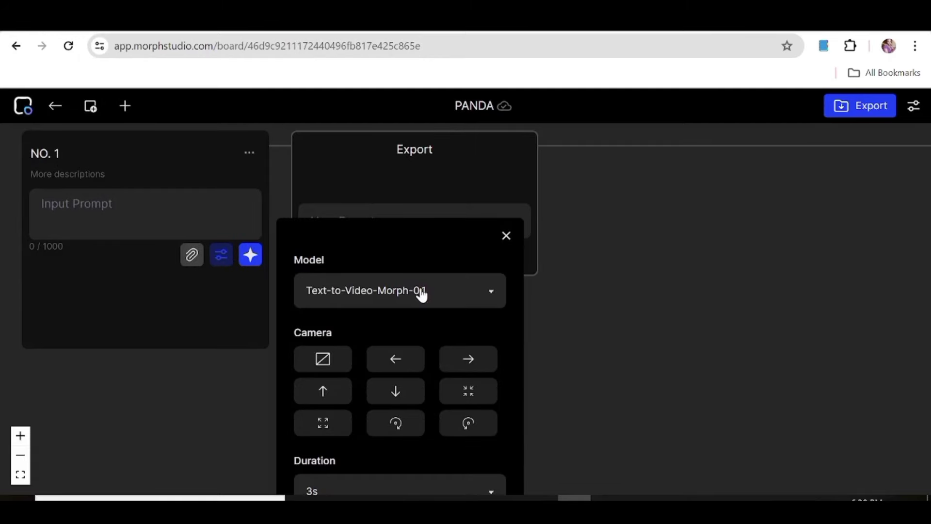
click(491, 302)
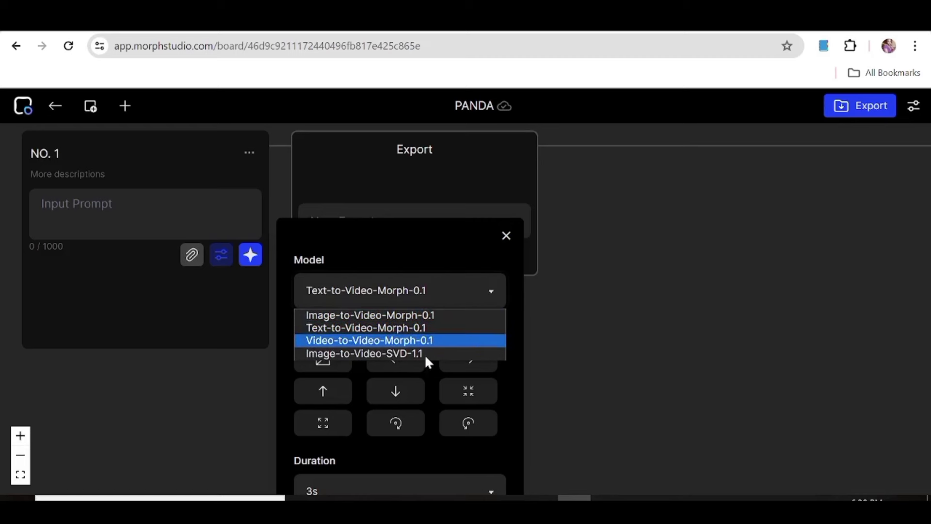
click(566, 340)
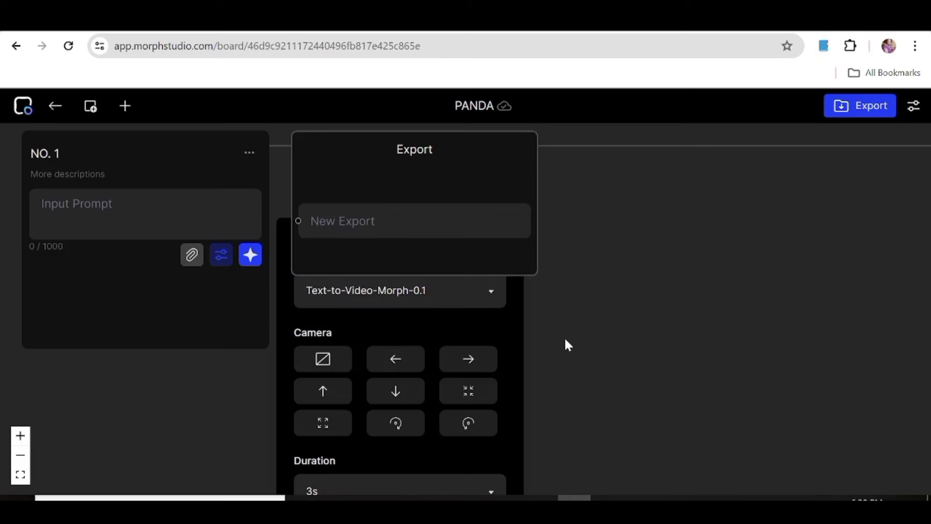
Try the static camera option, then turn it back off
scroll(563, 336, down, 5)
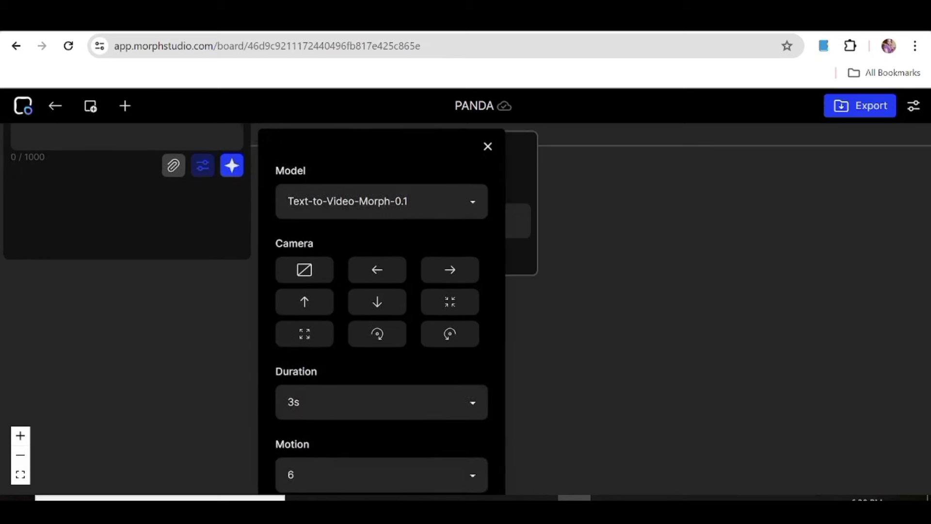
scroll(563, 337, up, 5)
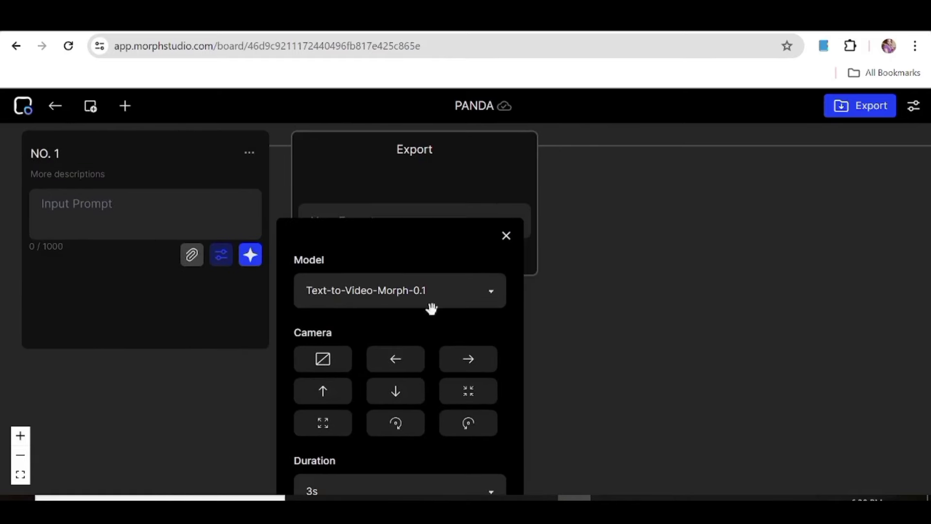
click(323, 360)
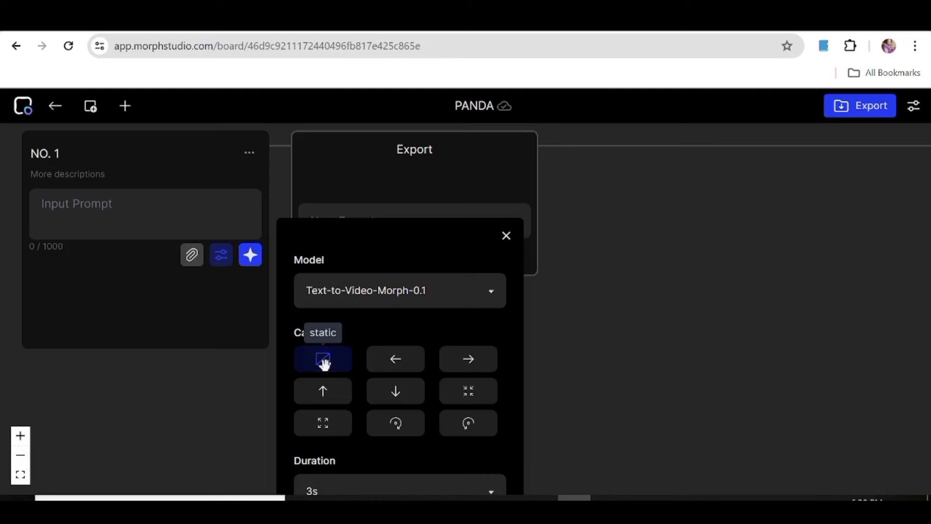
click(324, 361)
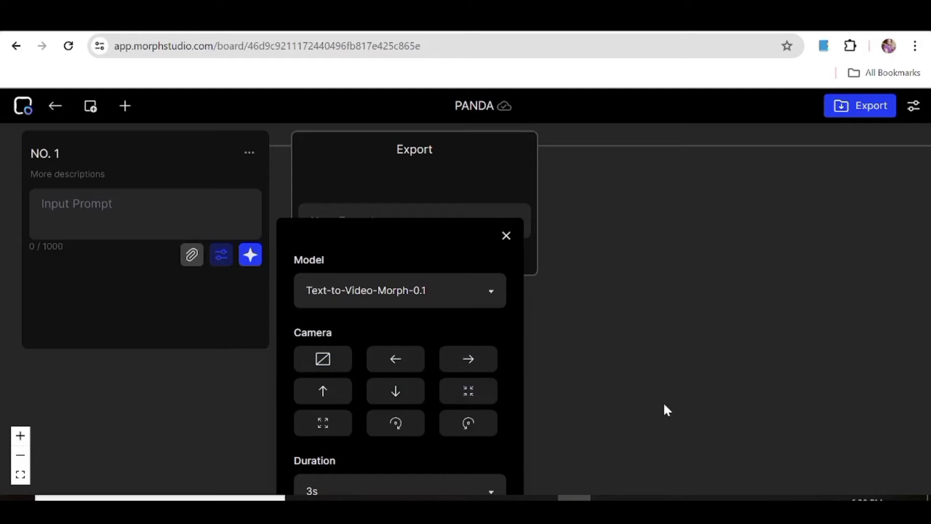
Keep the clip duration at 3s and the motion strength at 6
scroll(663, 410, down, 5)
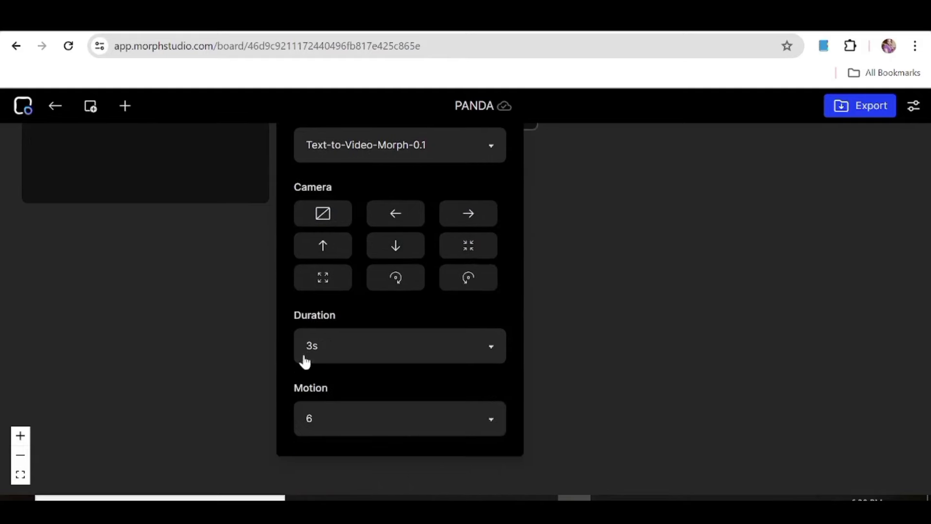
click(335, 351)
scroll(334, 351, down, 1)
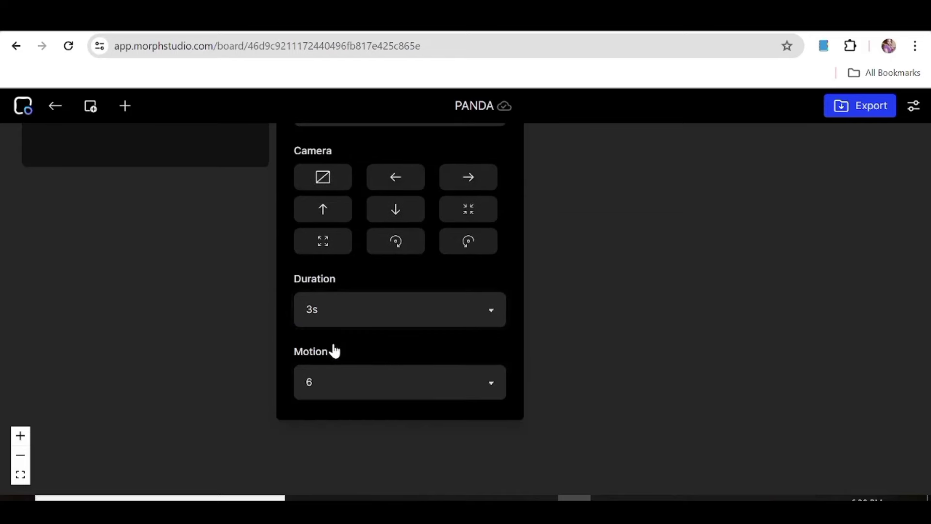
click(345, 304)
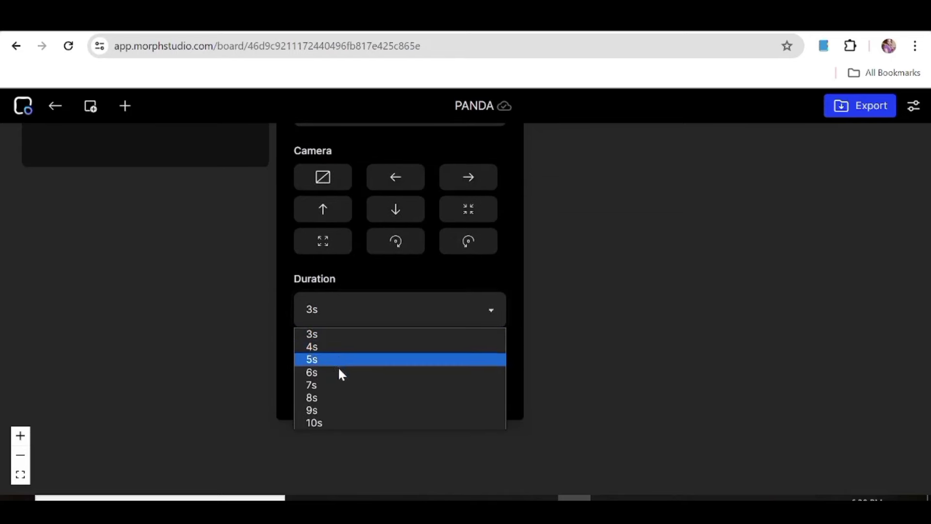
click(564, 263)
click(358, 398)
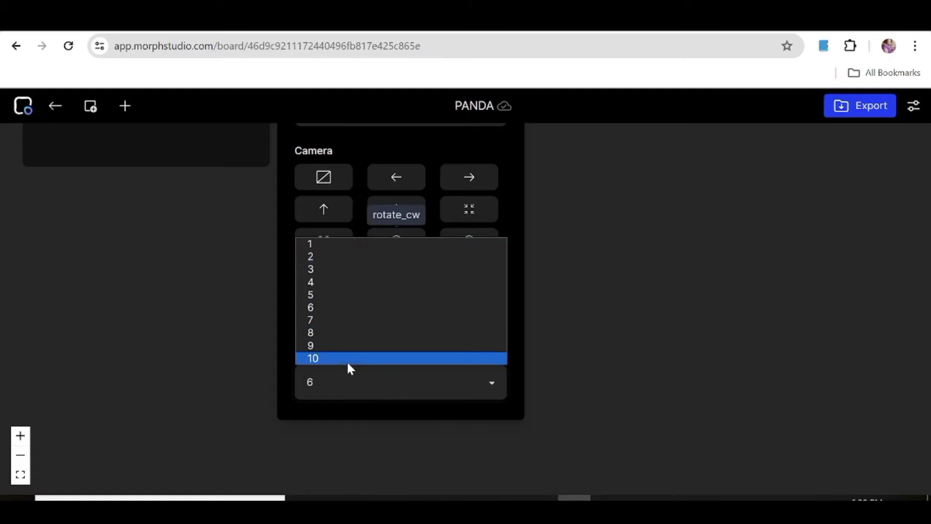
click(663, 373)
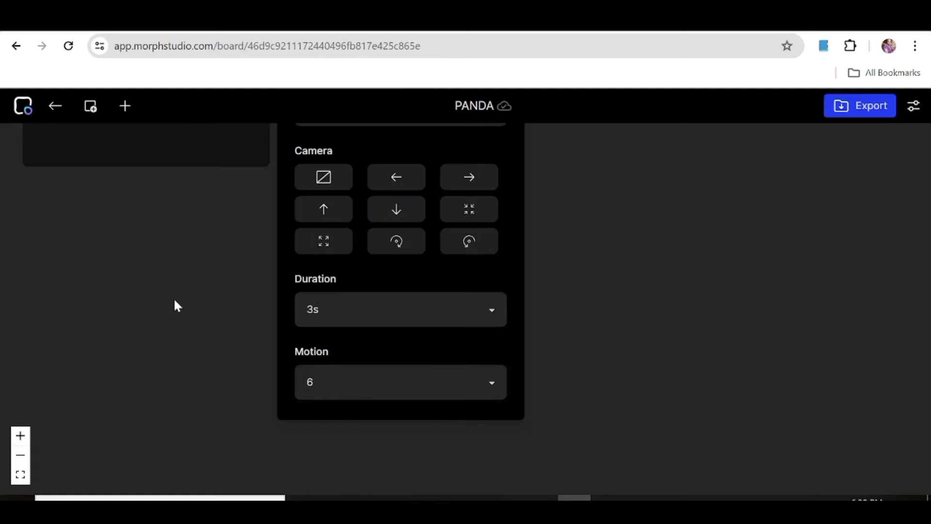
Enter the prompt 'A panda holding a blue bucket walking in the park' for shot NO. 1
scroll(627, 341, up, 5)
text(A )
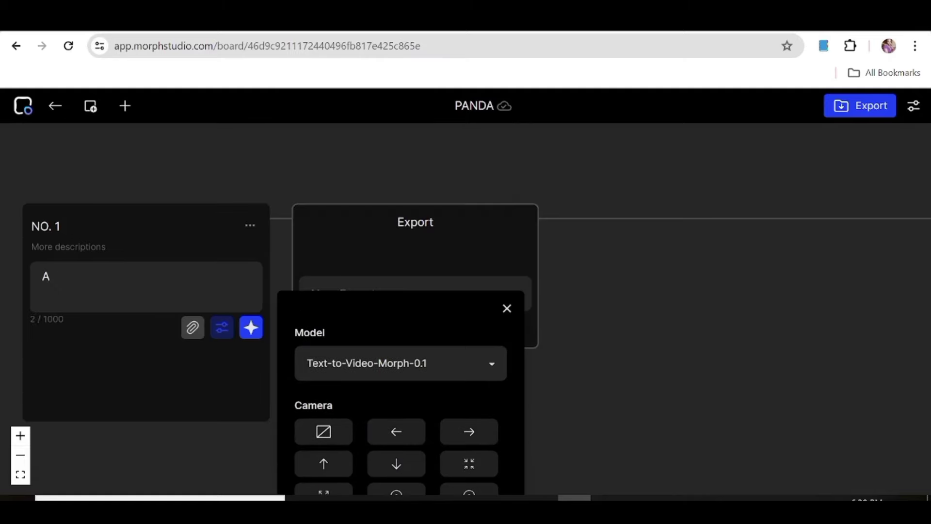
text(panda holding a blue )
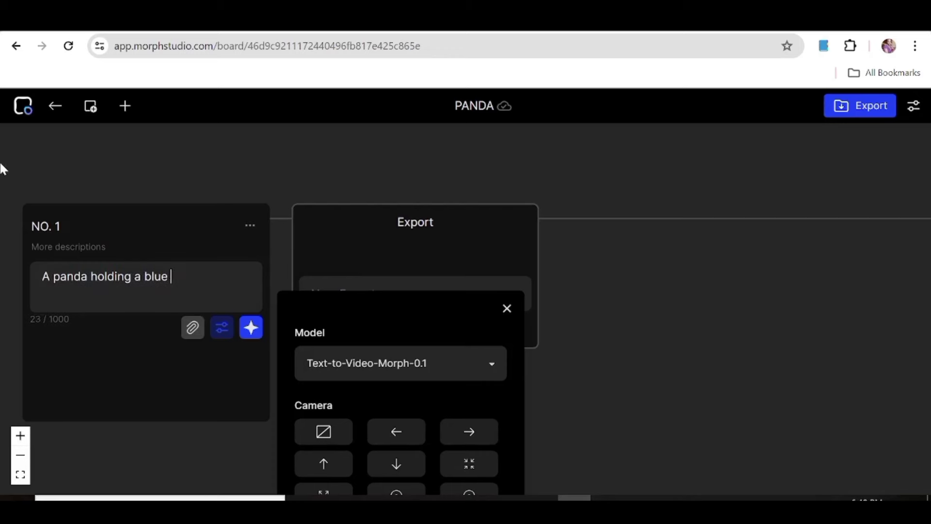
text(bucket walking in the park)
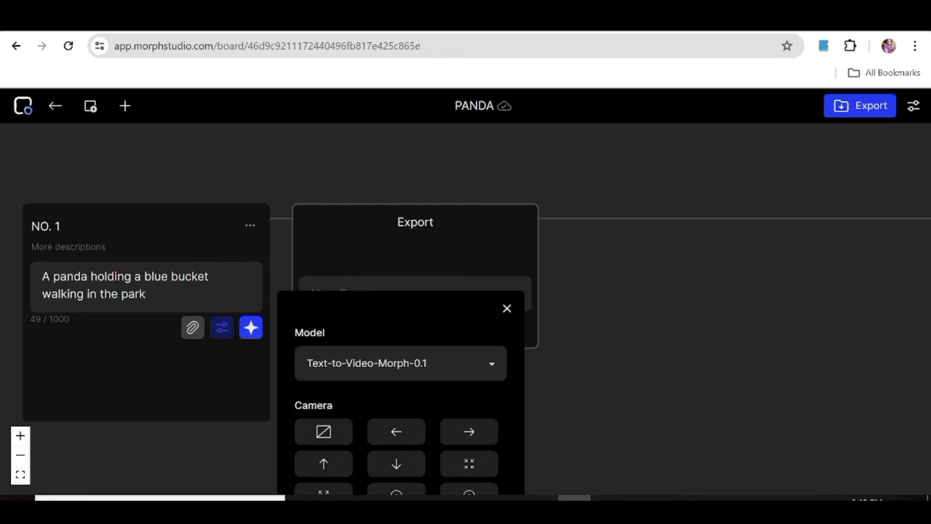
scroll(396, 388, down, 3)
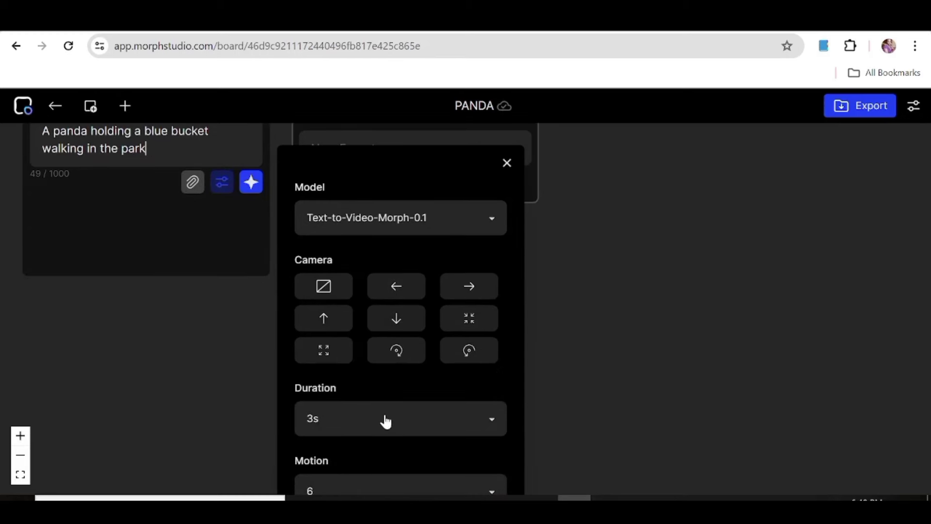
scroll(384, 423, down, 1)
Set the panda shot's duration to 5s and motion strength to 4
click(385, 403)
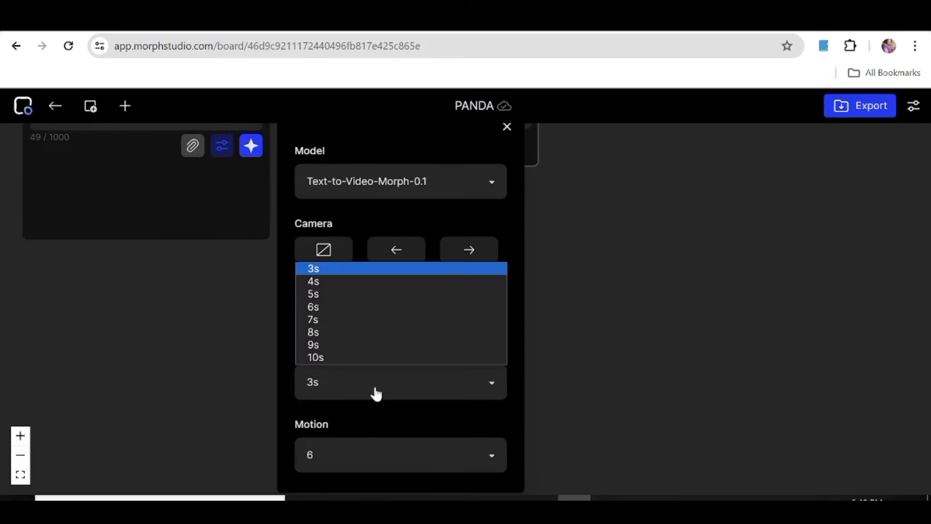
click(315, 296)
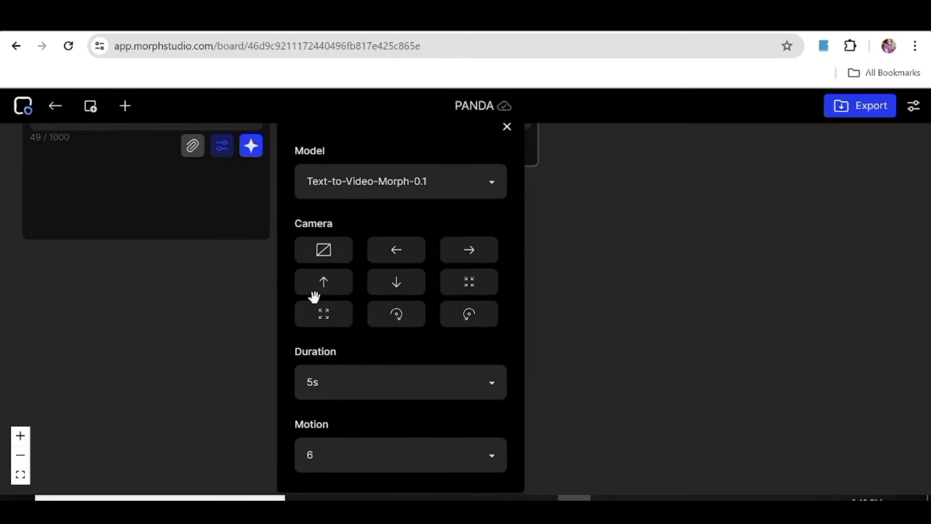
click(364, 458)
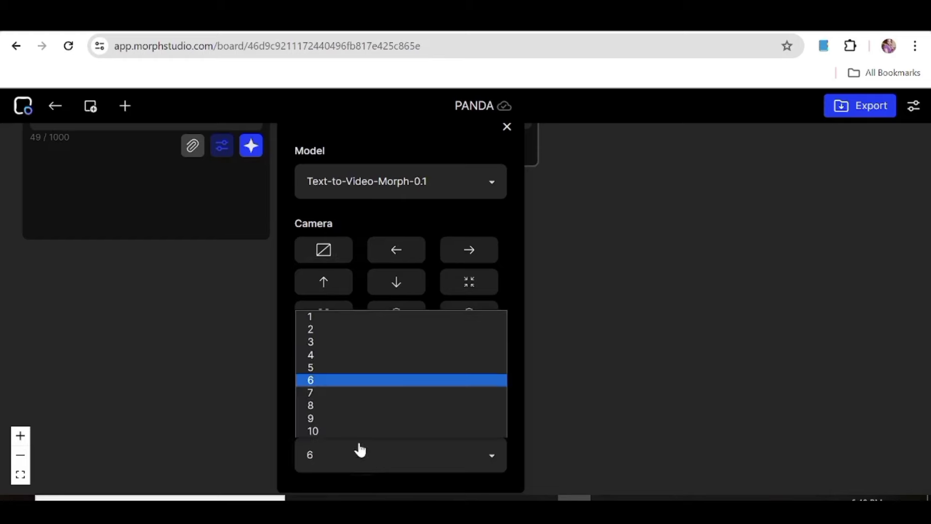
click(324, 360)
scroll(616, 397, down, 2)
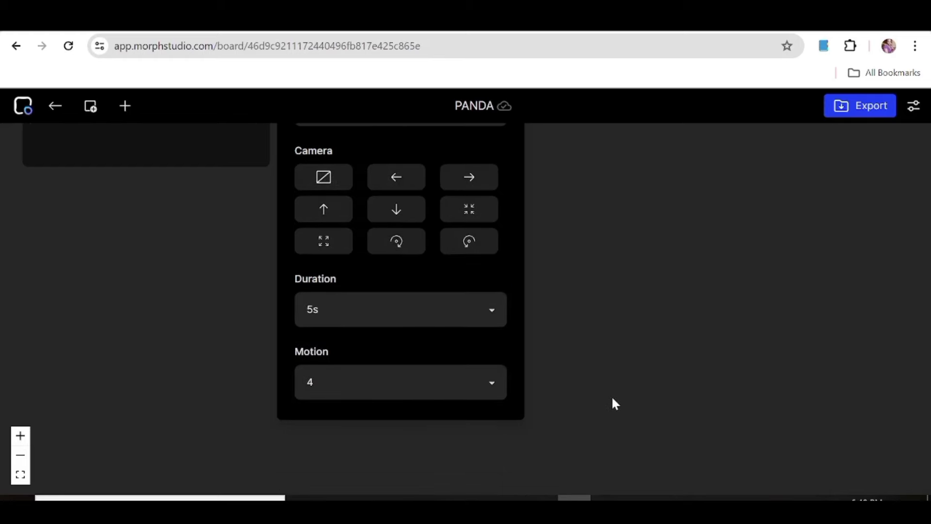
scroll(609, 394, up, 3)
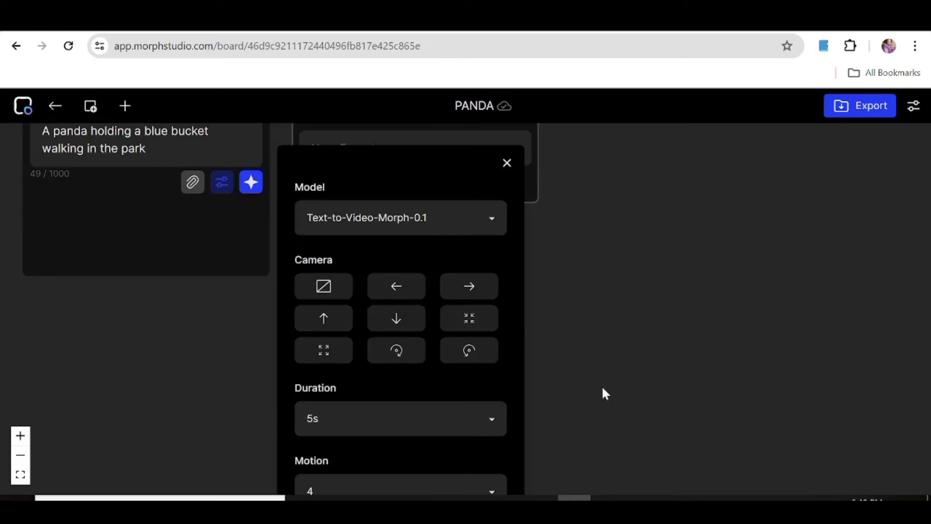
Close the panda shot's settings and bring up Shot 2's list of video models
click(507, 164)
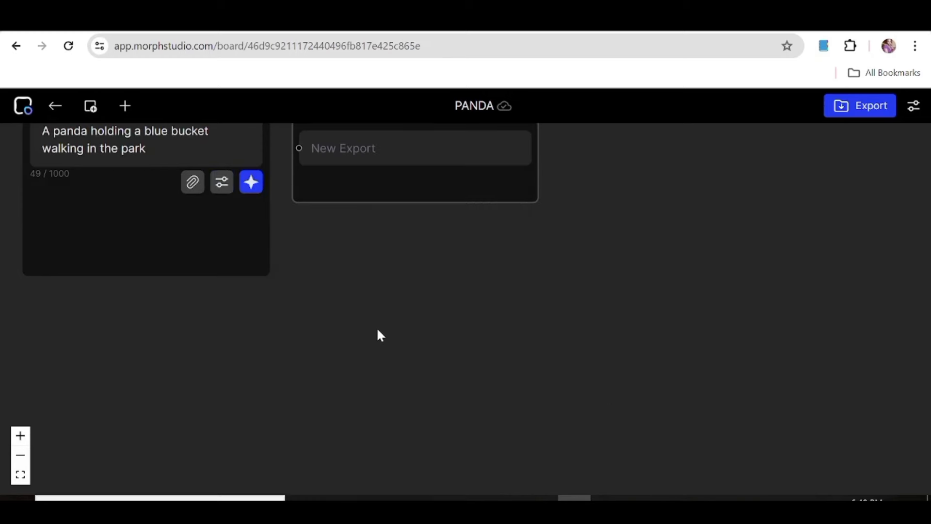
scroll(377, 328, up, 2)
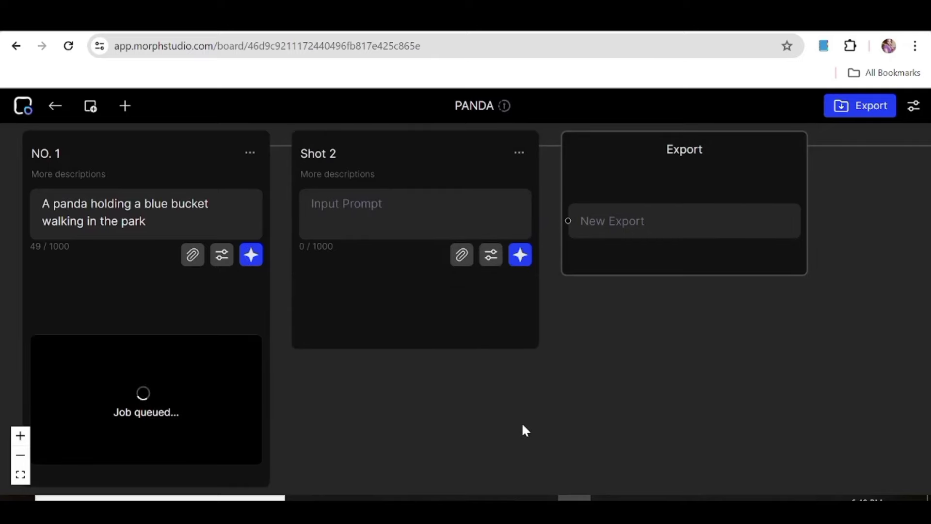
click(491, 255)
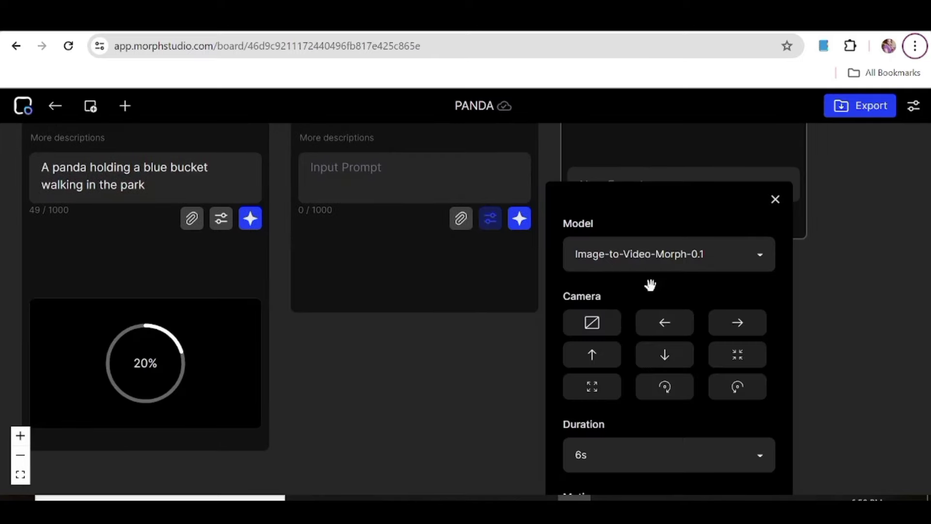
scroll(686, 357, down, 1)
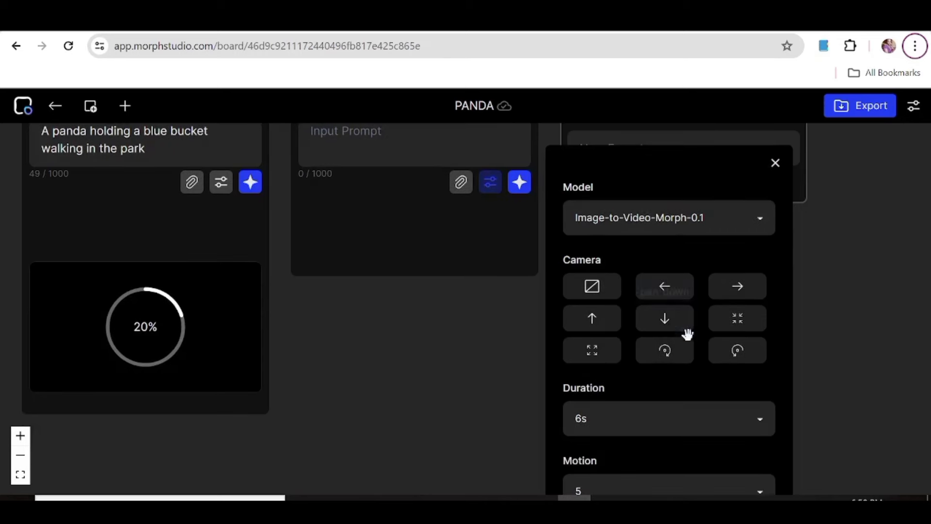
scroll(689, 349, down, 1)
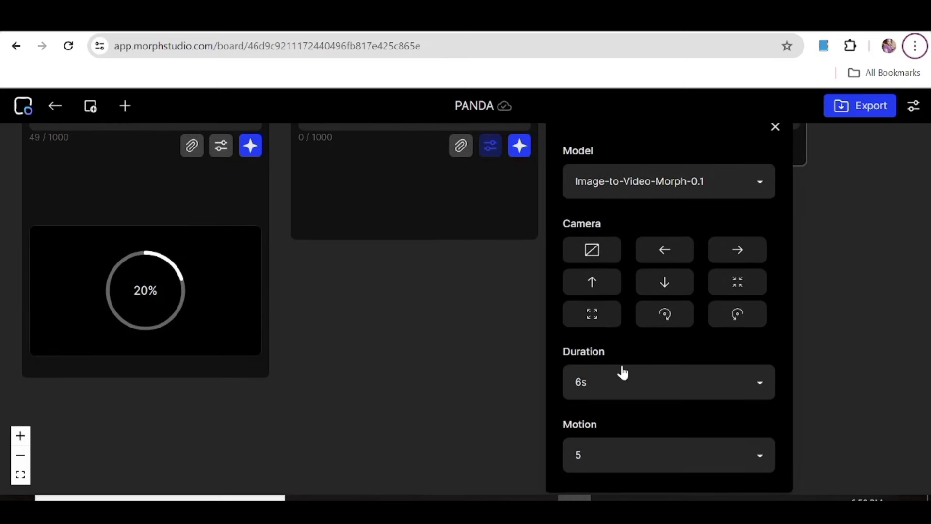
scroll(667, 271, up, 1)
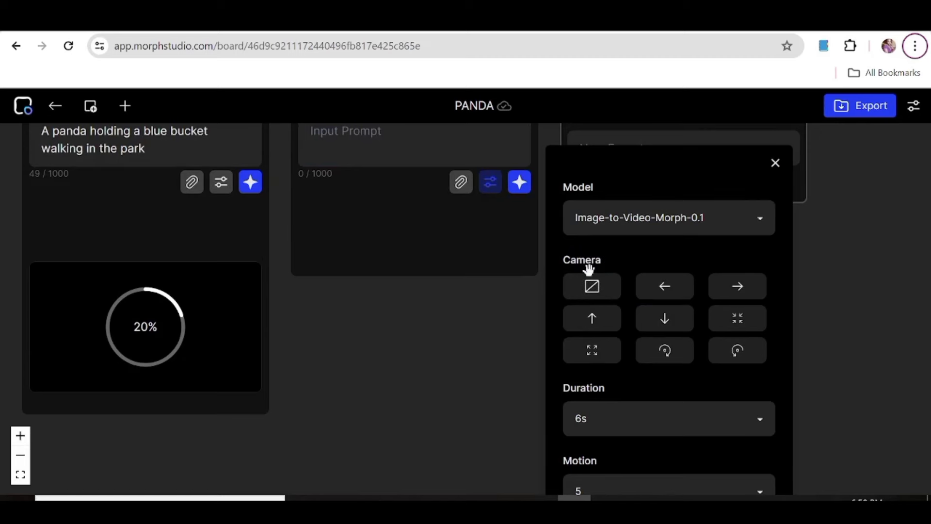
click(761, 220)
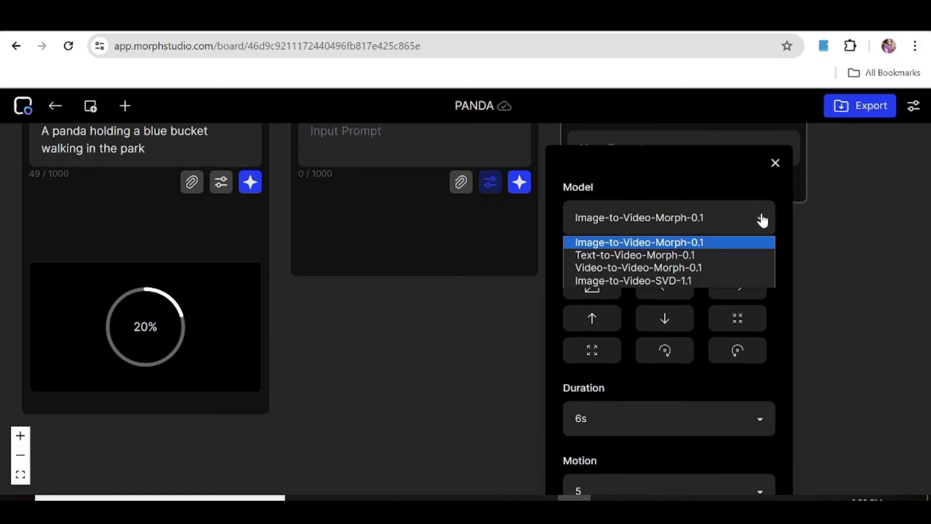
Give Shot 2 the prompt 'a girl walking by the beach' and close its settings
click(462, 243)
scroll(464, 245, up, 3)
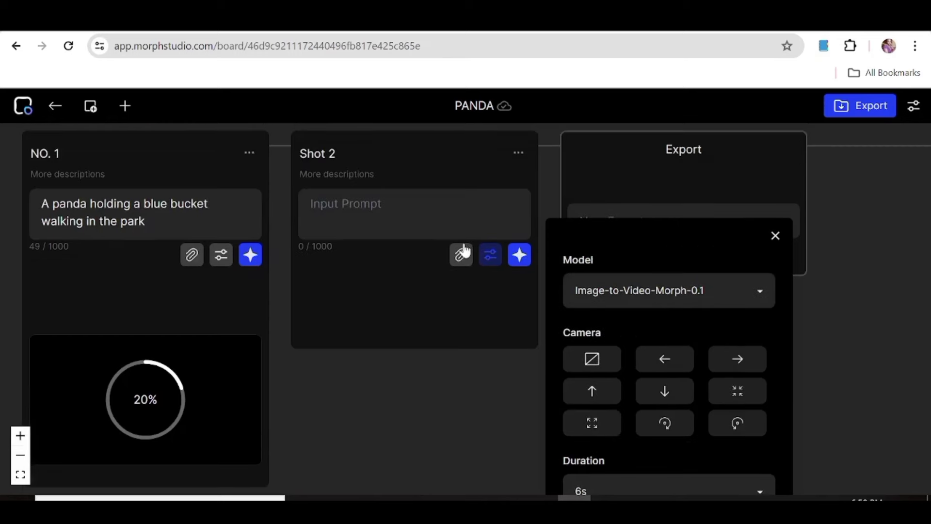
text(a girl walki)
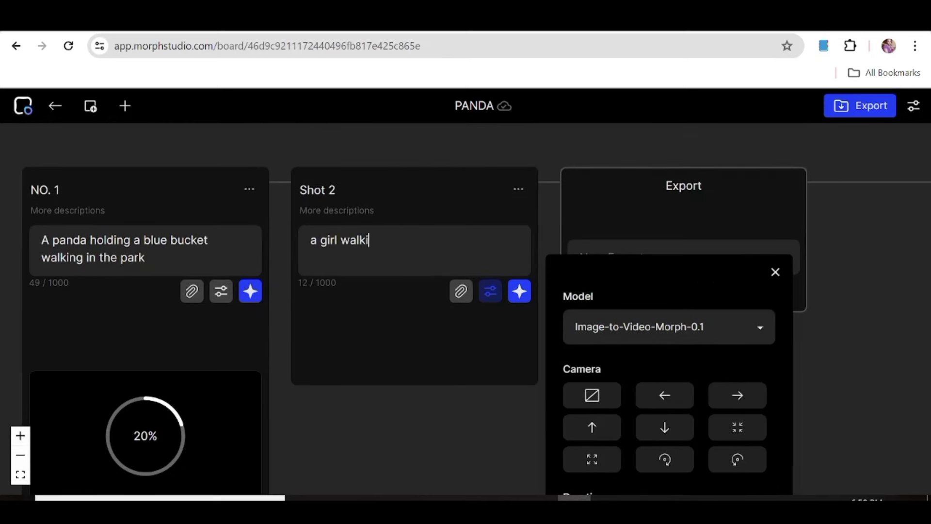
text(ng by the beach)
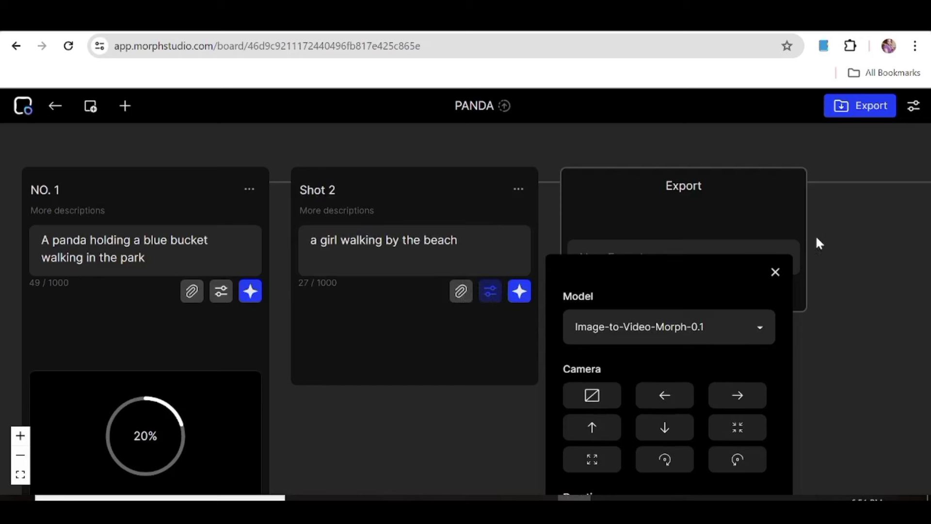
click(779, 275)
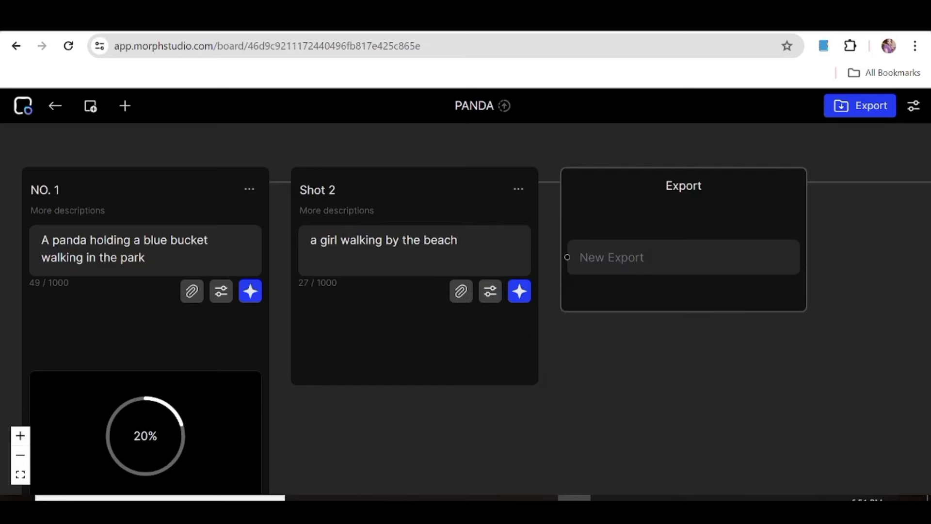
Attach the beach girl image from Downloads to Shot 2 and open its motion brush
click(459, 291)
scroll(219, 104, down, 5)
click(193, 132)
click(190, 118)
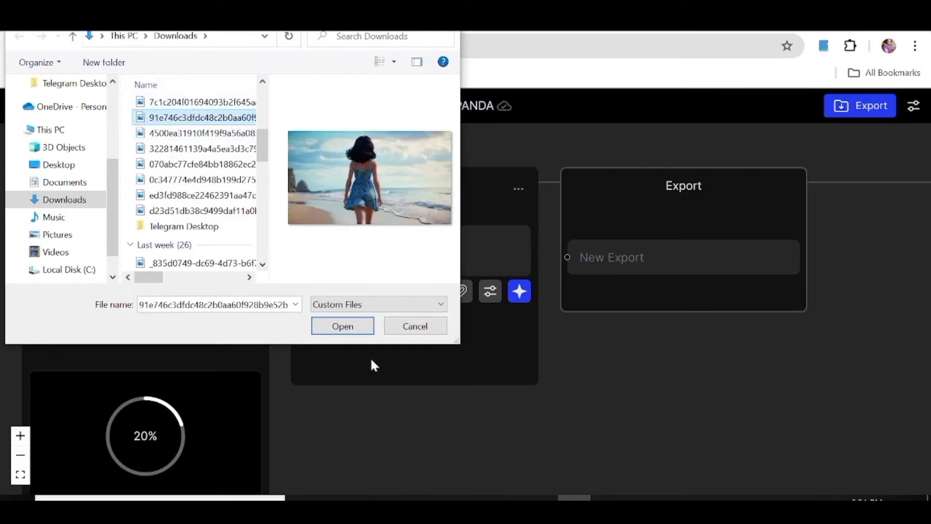
click(365, 326)
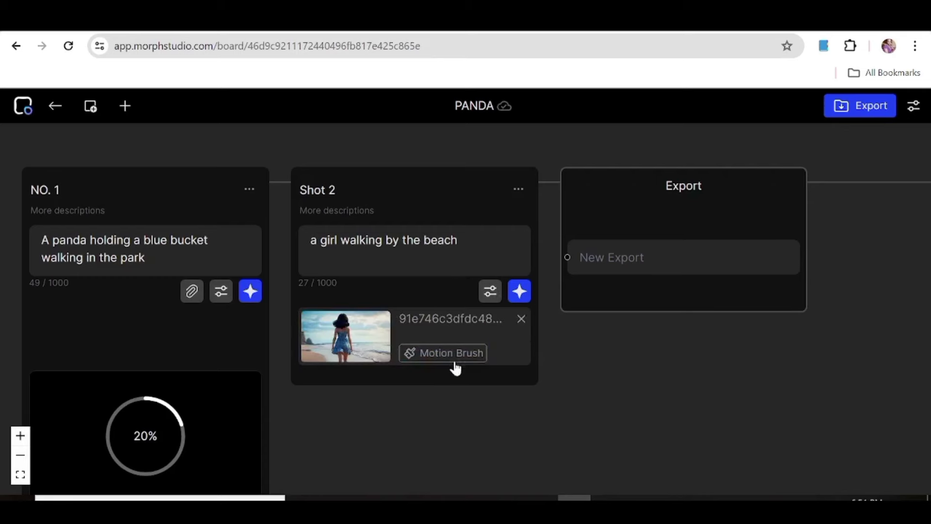
click(450, 354)
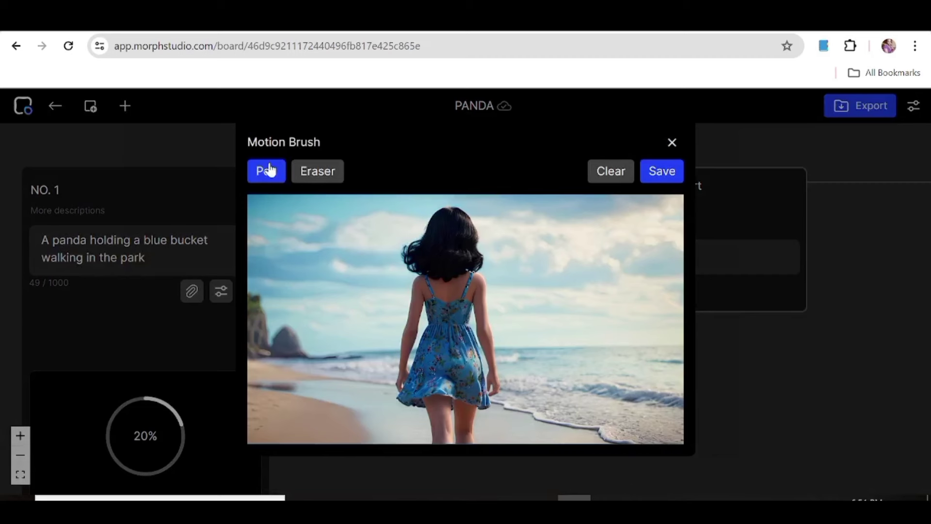
Switch the motion brush between eraser and pen, then close the editor
click(311, 178)
click(270, 176)
click(672, 143)
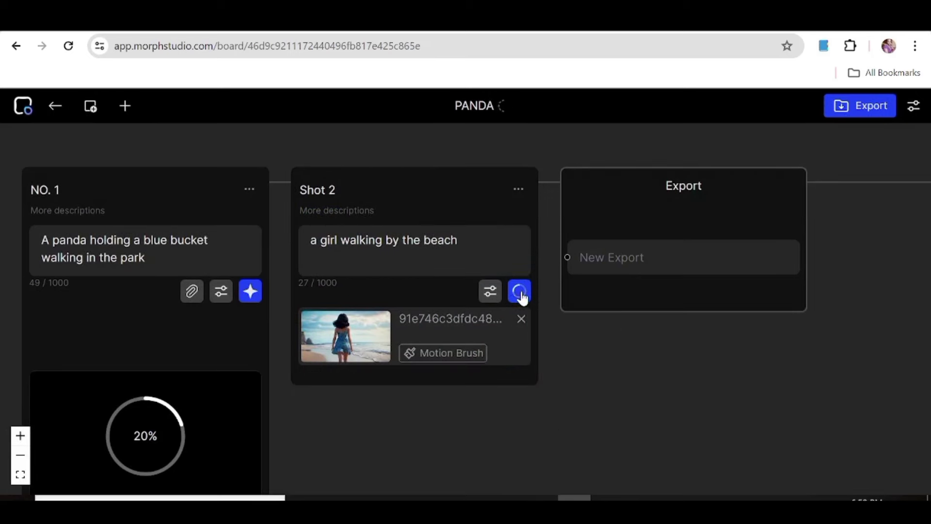
scroll(654, 384, down, 2)
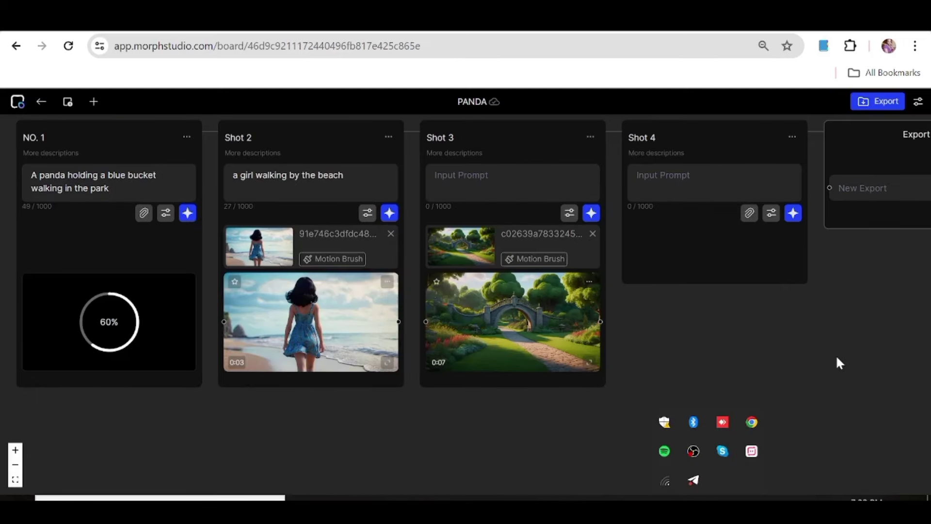
Select the panda clip, browse its Style Transfer looks, then choose Lip Sync's Upload Voice
click(116, 329)
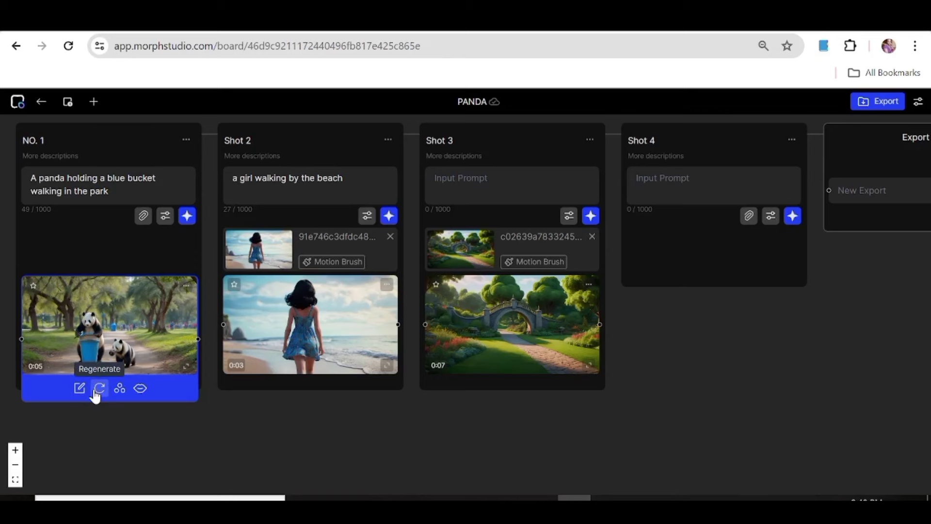
click(120, 388)
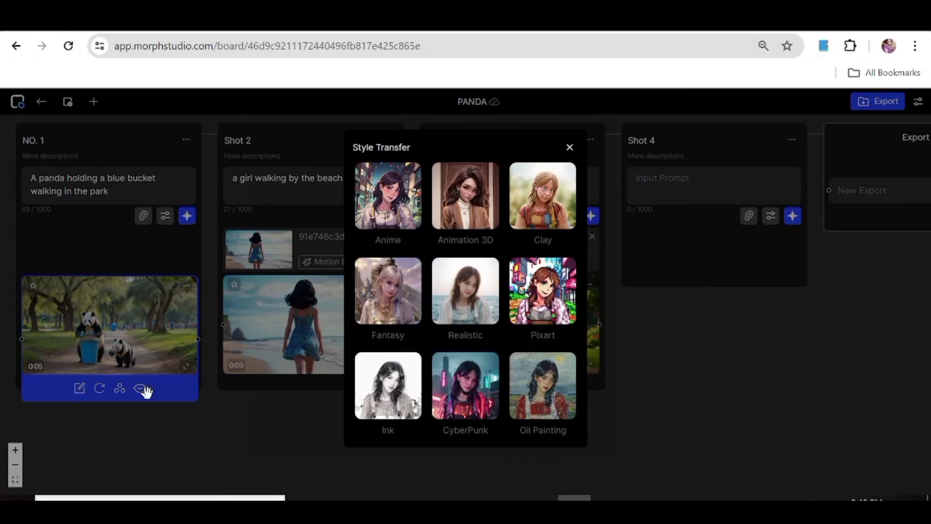
click(570, 147)
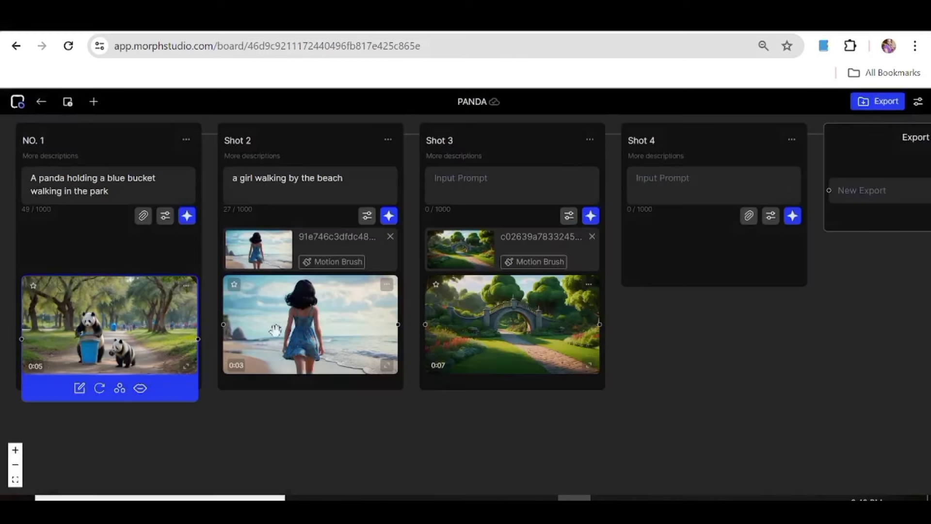
click(140, 390)
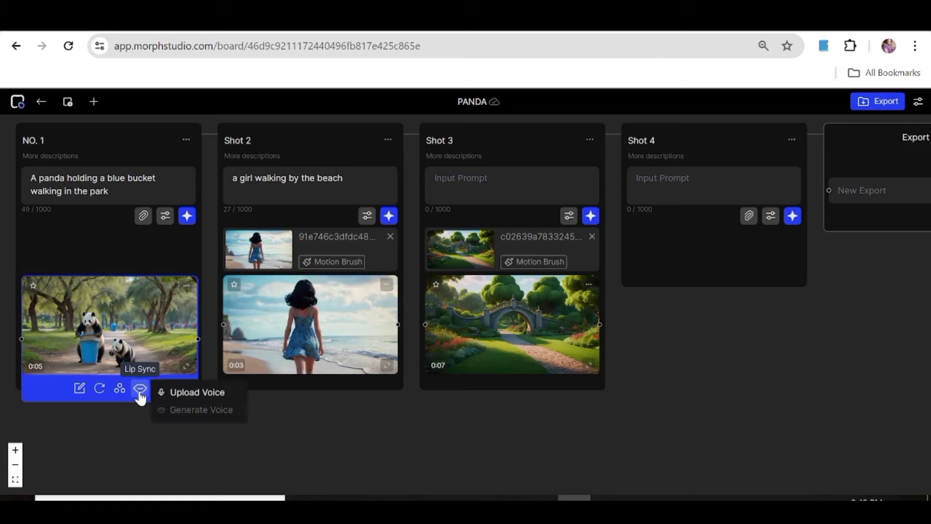
click(190, 392)
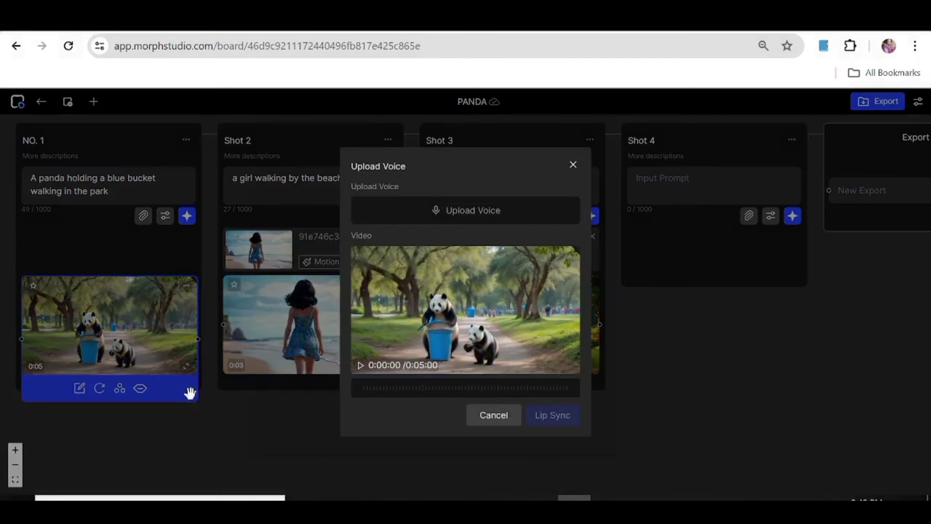
Cancel the voice upload and open the NO. 1 panda clip's preview
click(442, 210)
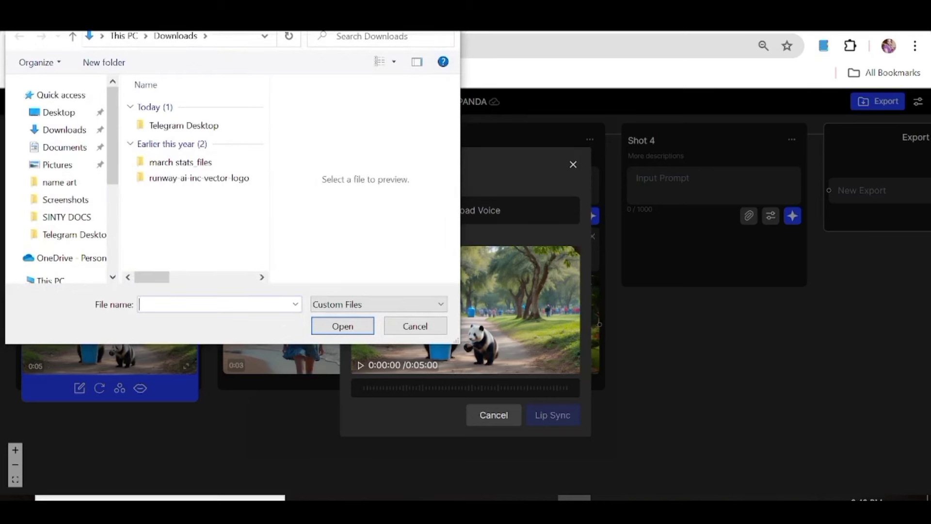
key(Escape)
click(490, 416)
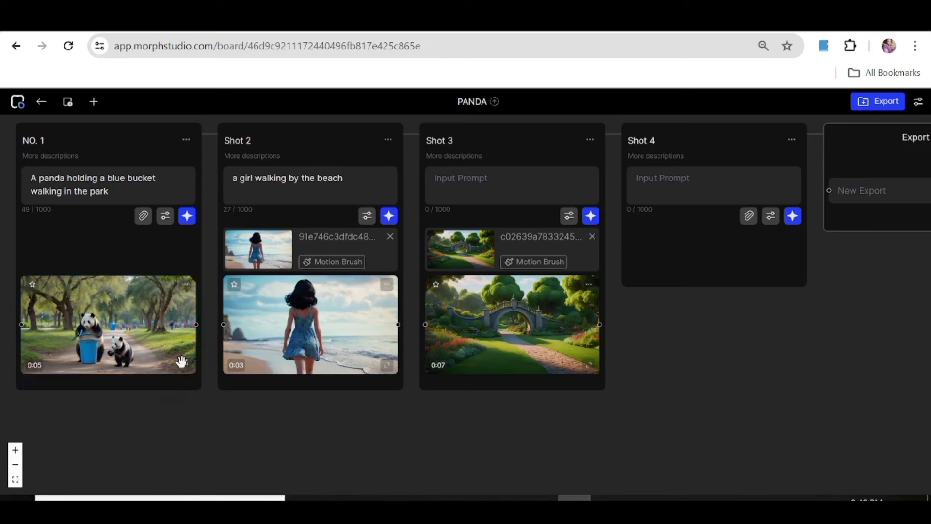
click(181, 361)
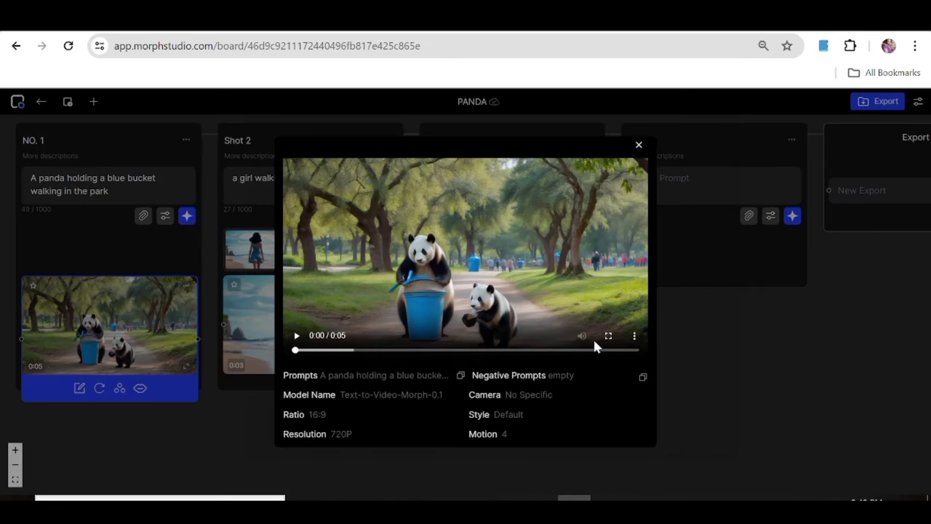
Play the panda clip full screen, then close its preview
click(606, 336)
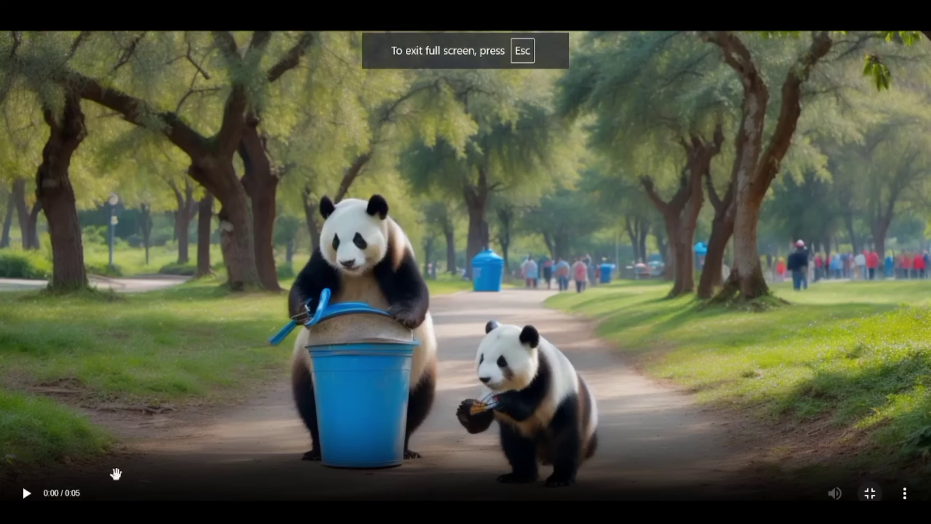
click(27, 494)
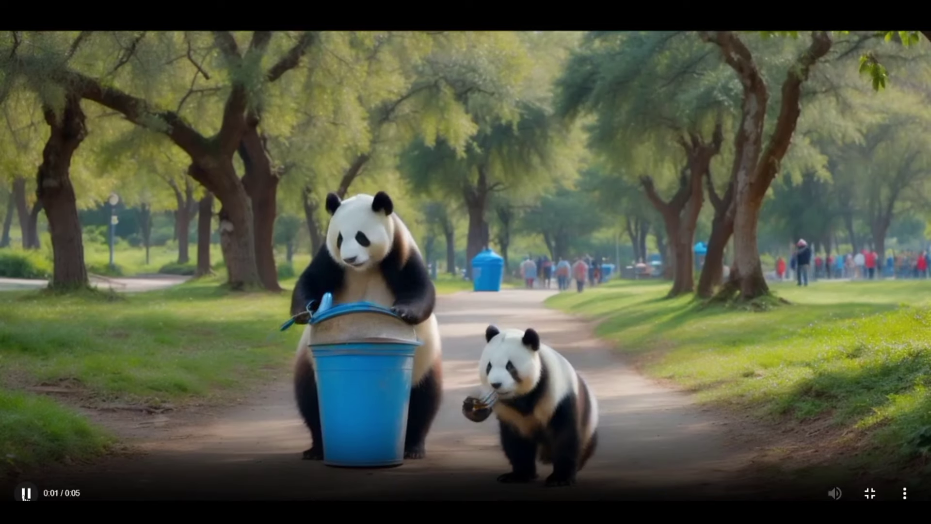
key(Escape)
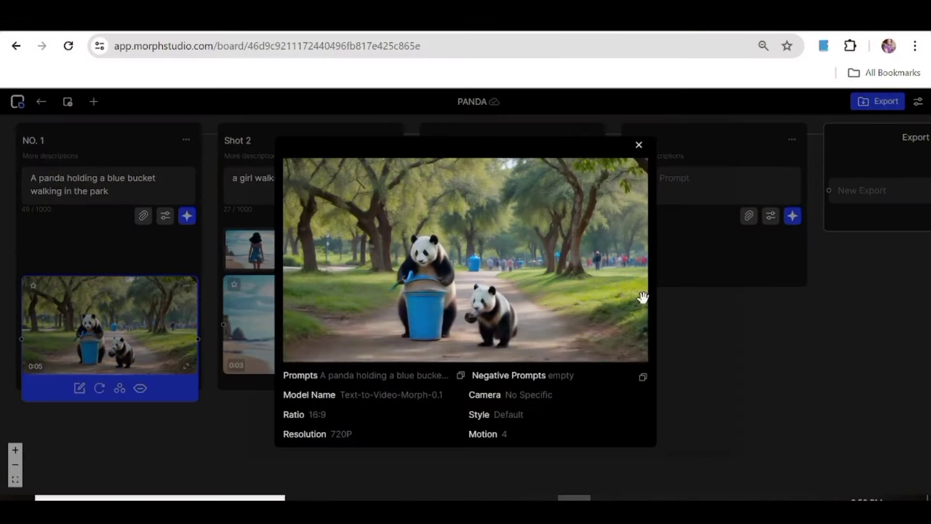
click(639, 145)
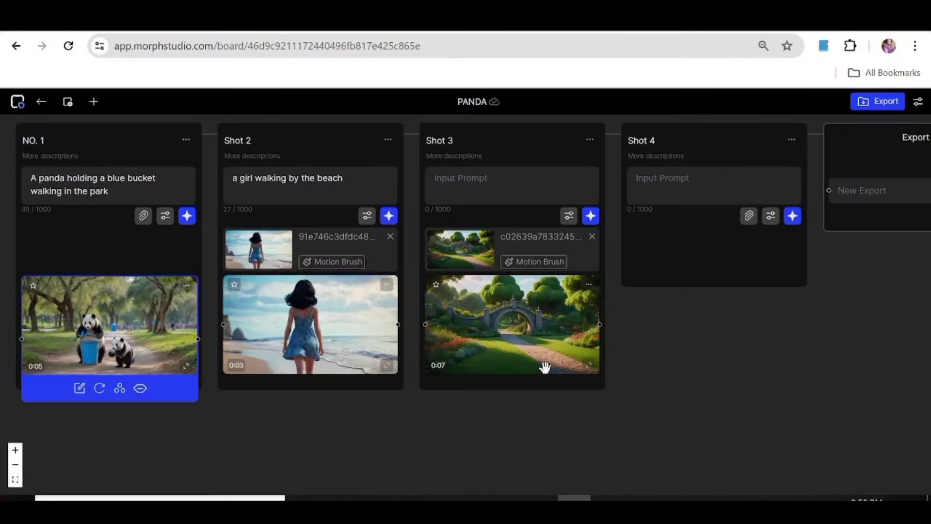
drag(297, 438, 299, 439)
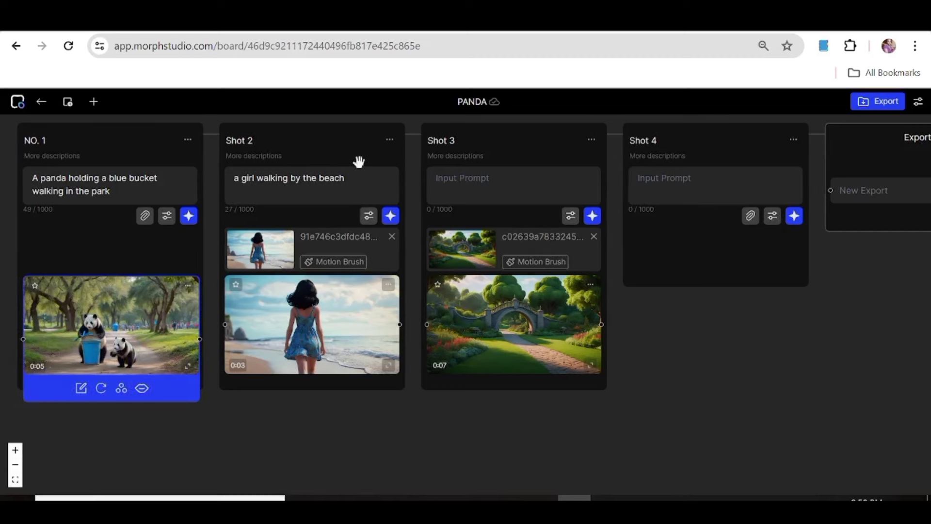
View Shot 2's beach reference image, then play the beach clip full screen
click(265, 259)
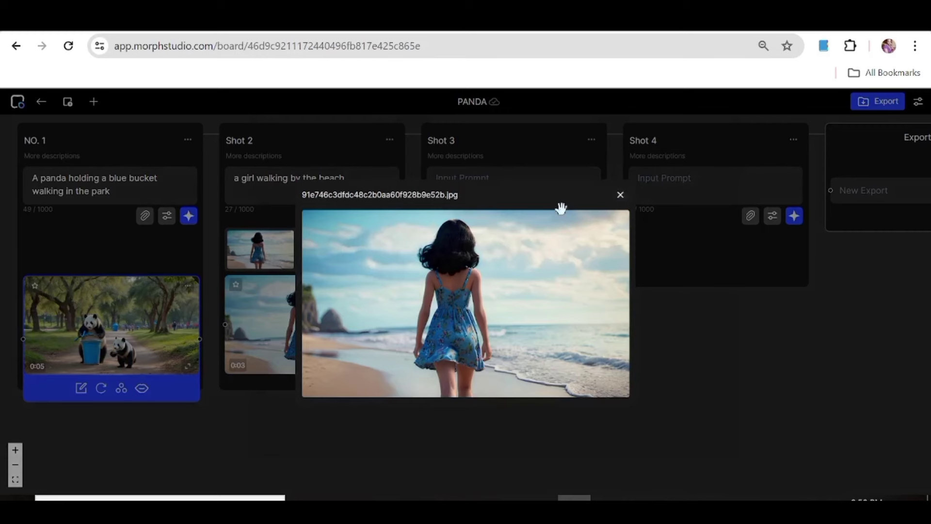
click(620, 195)
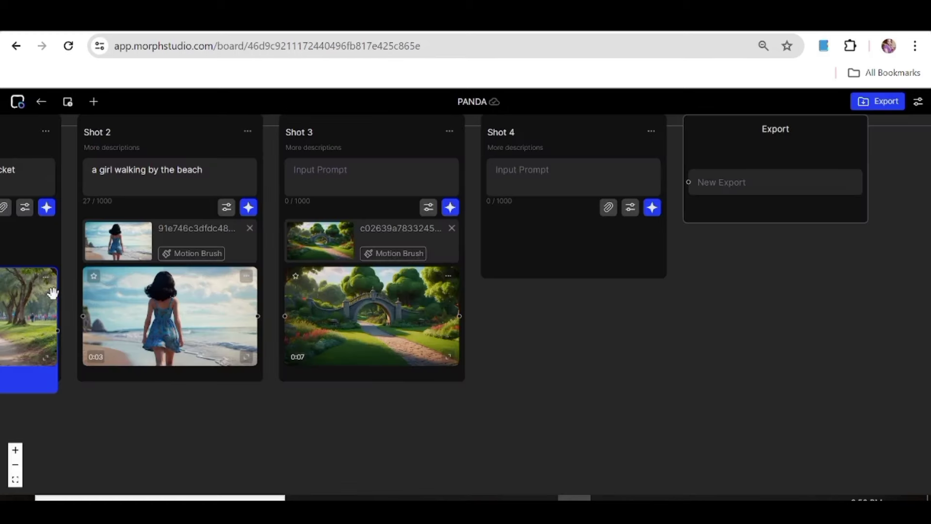
click(244, 353)
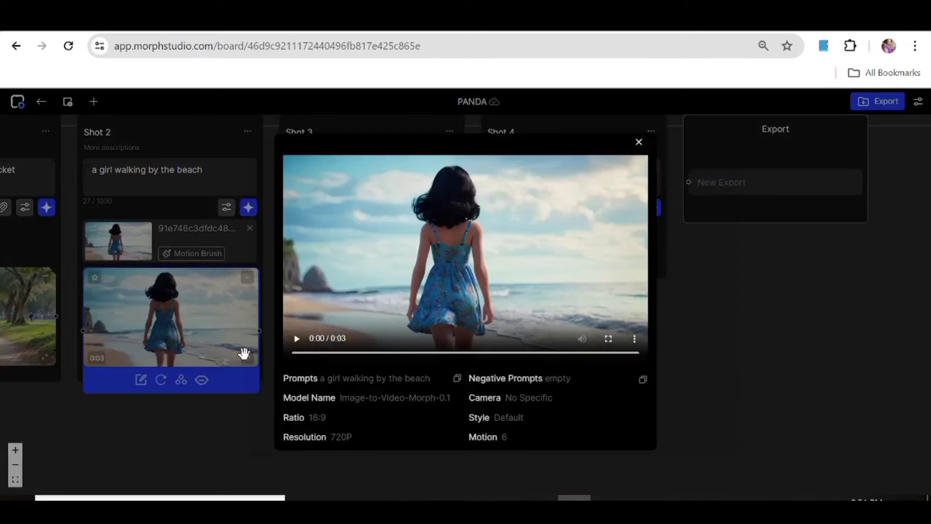
click(608, 339)
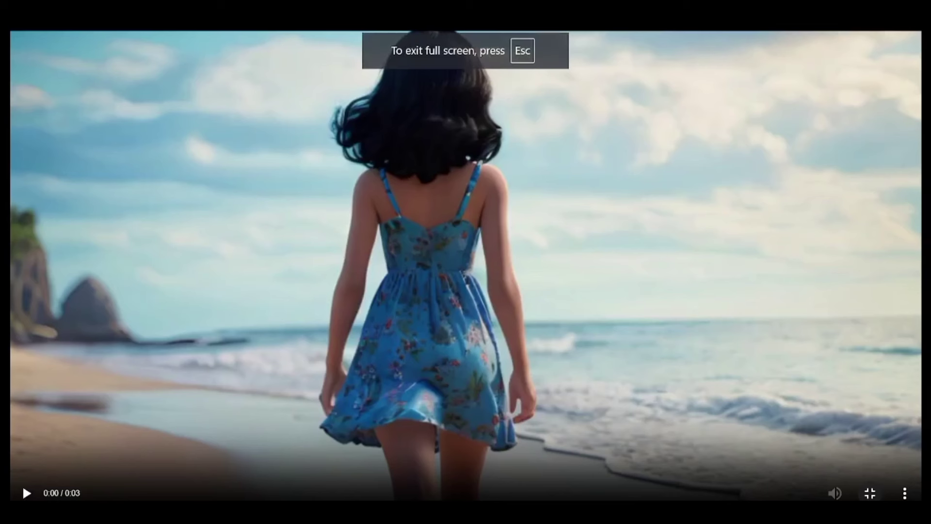
click(27, 492)
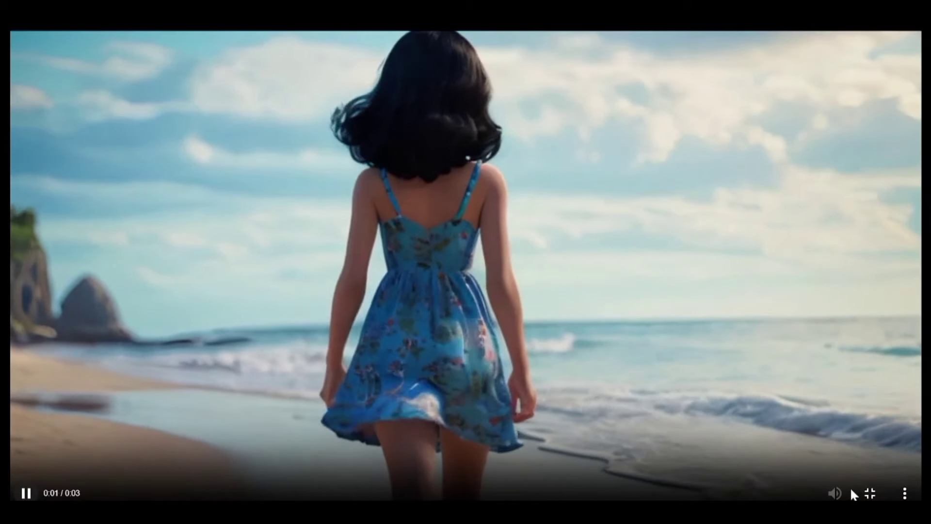
click(868, 494)
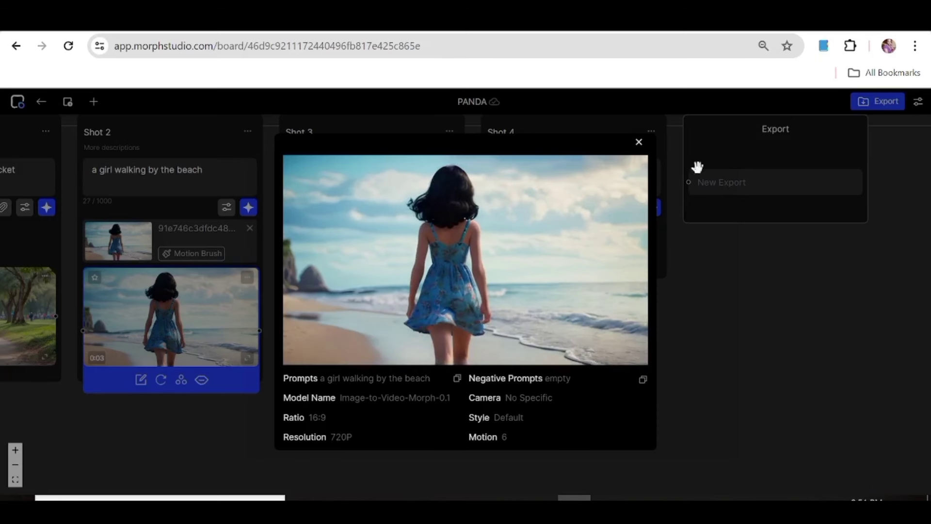
click(639, 142)
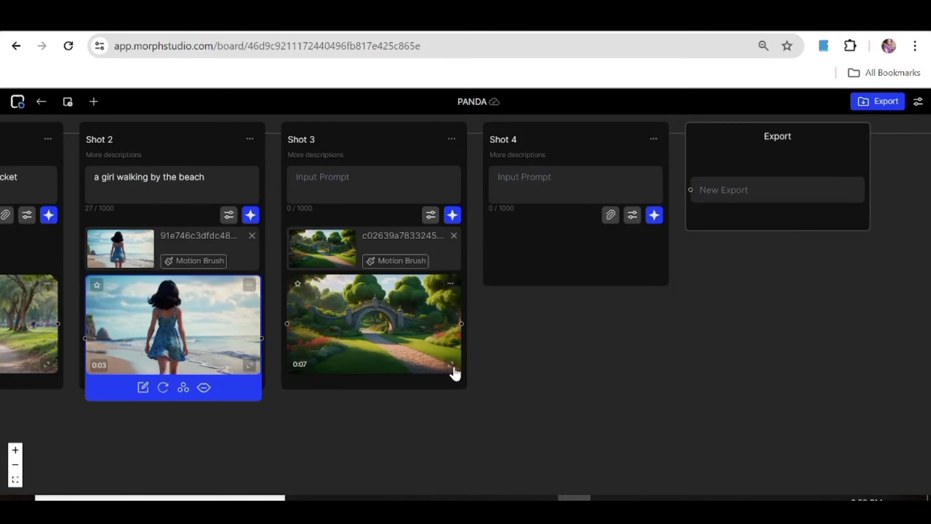
Play the Shot 3 garden clip full screen and return to the board
click(452, 367)
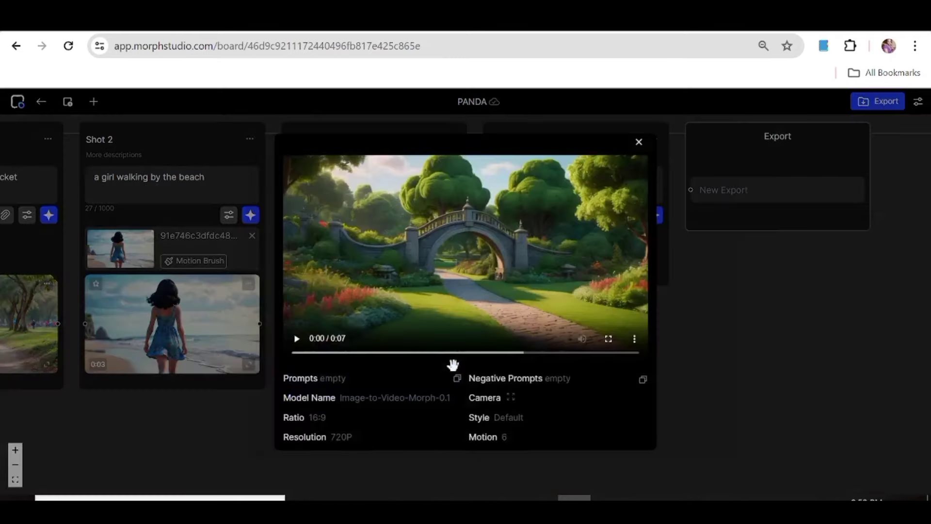
click(609, 340)
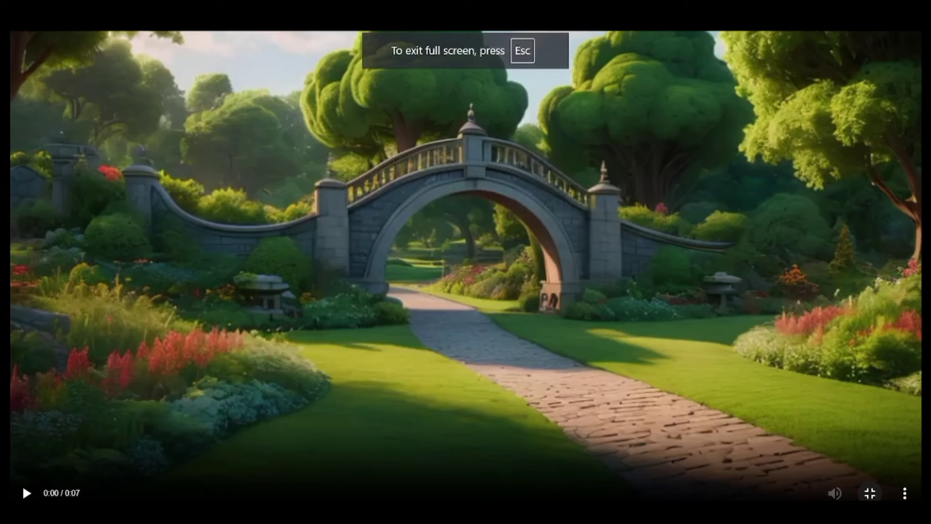
click(30, 493)
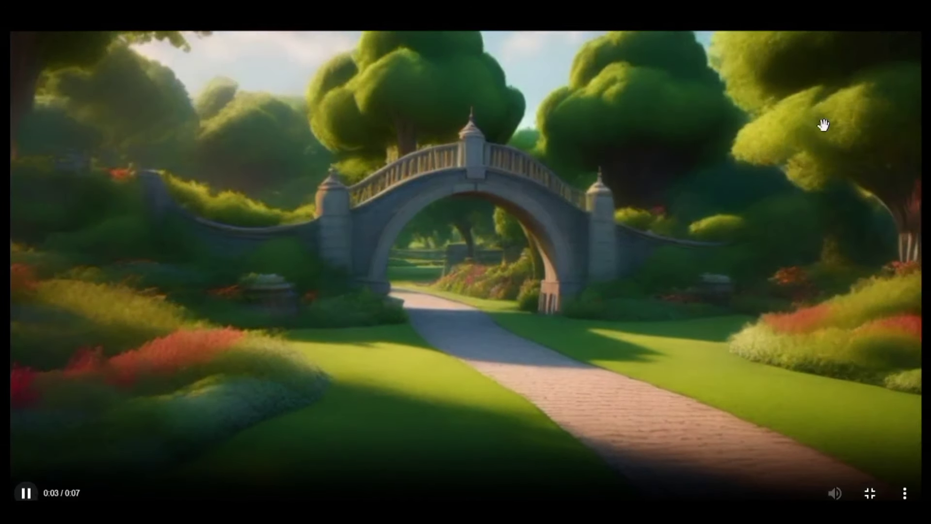
key(Escape)
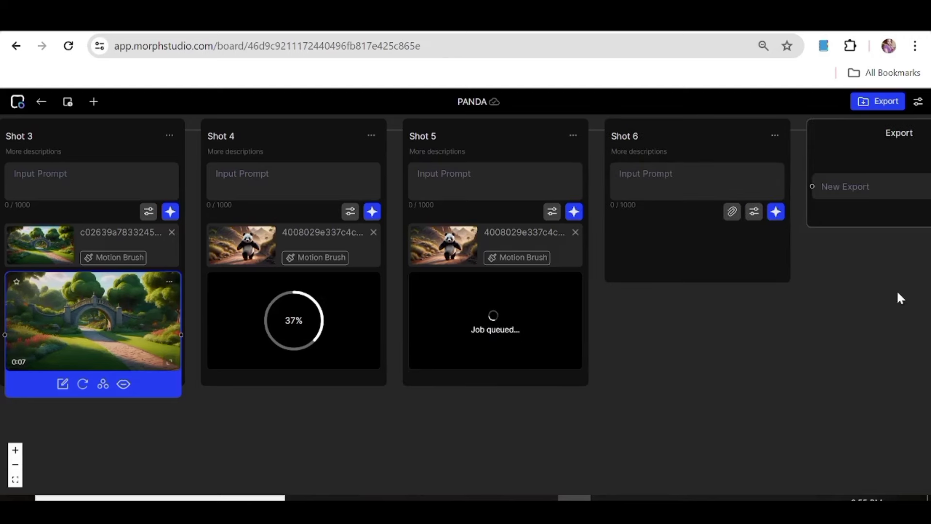
Watch the Shot 5 panda clip full screen, then return to the board
scroll(897, 299, left, 8)
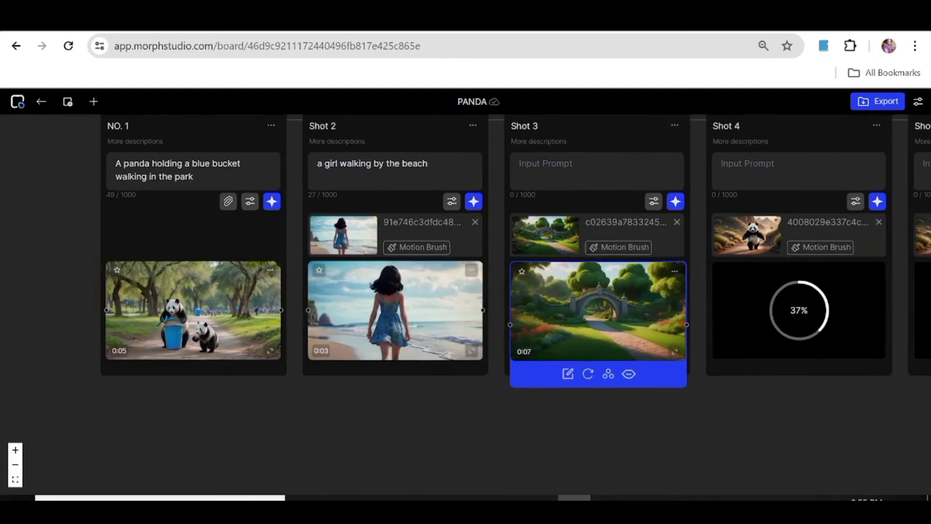
scroll(466, 257, right, 1)
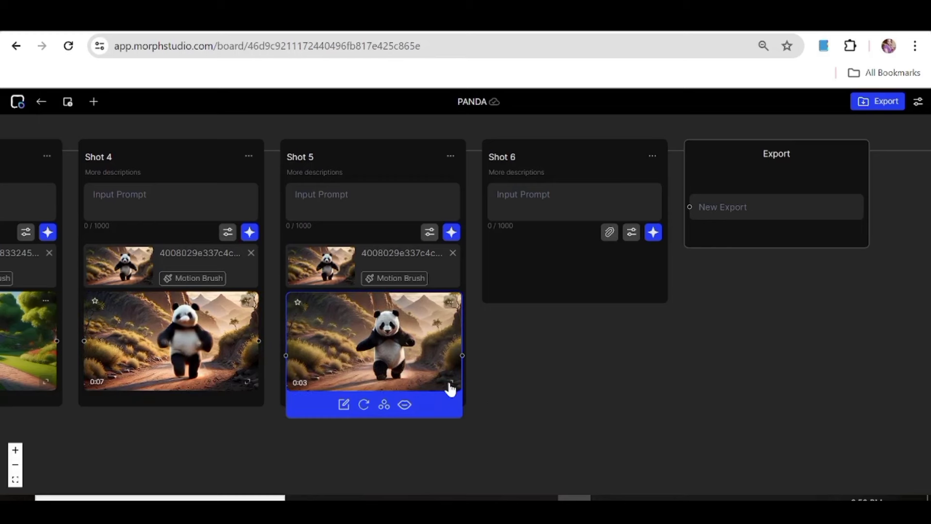
click(450, 384)
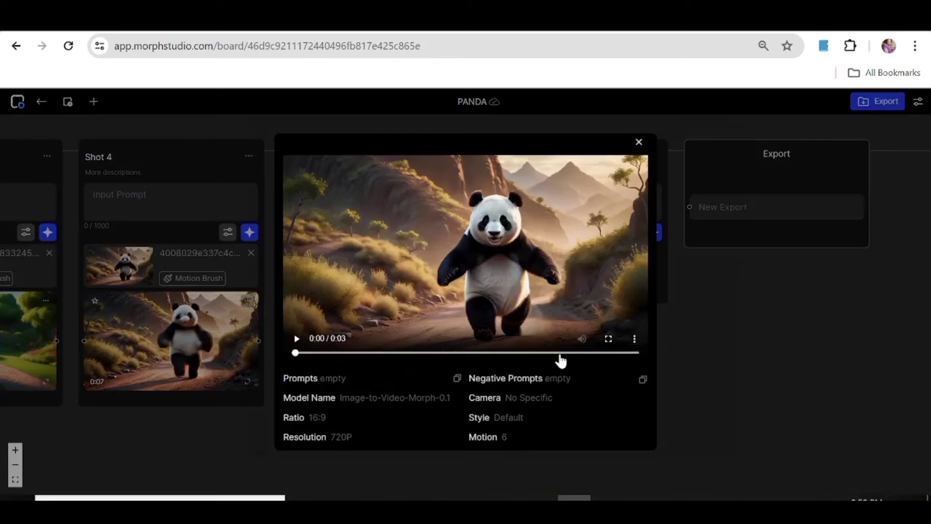
click(608, 339)
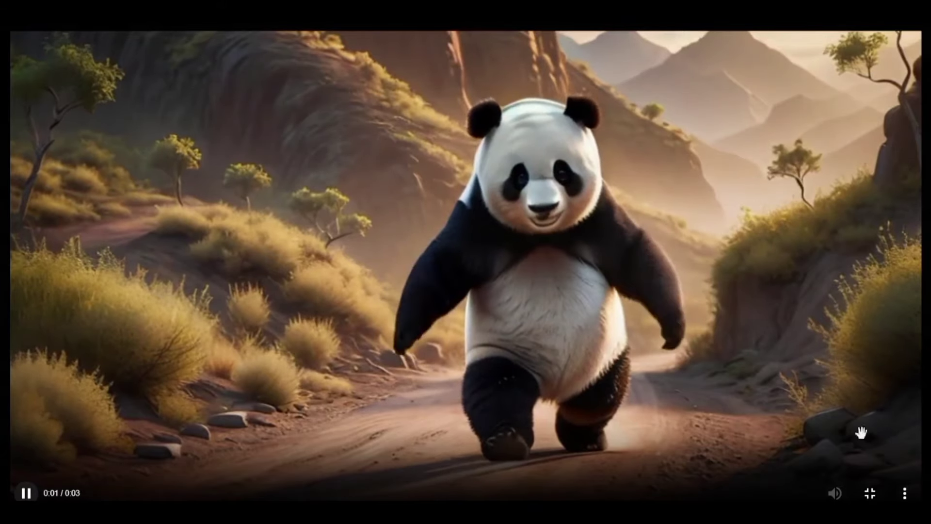
click(871, 494)
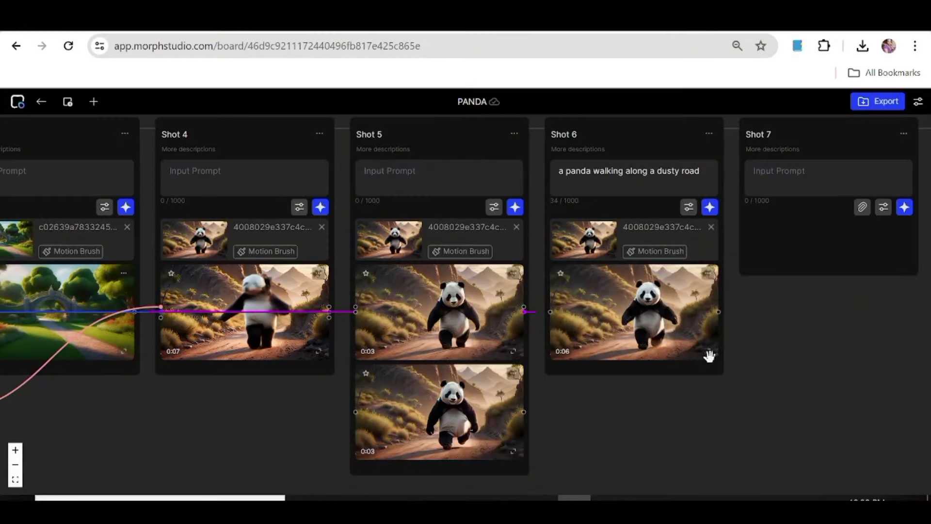
Play the Shot 6 dusty road panda clip full screen, then close its preview
click(708, 354)
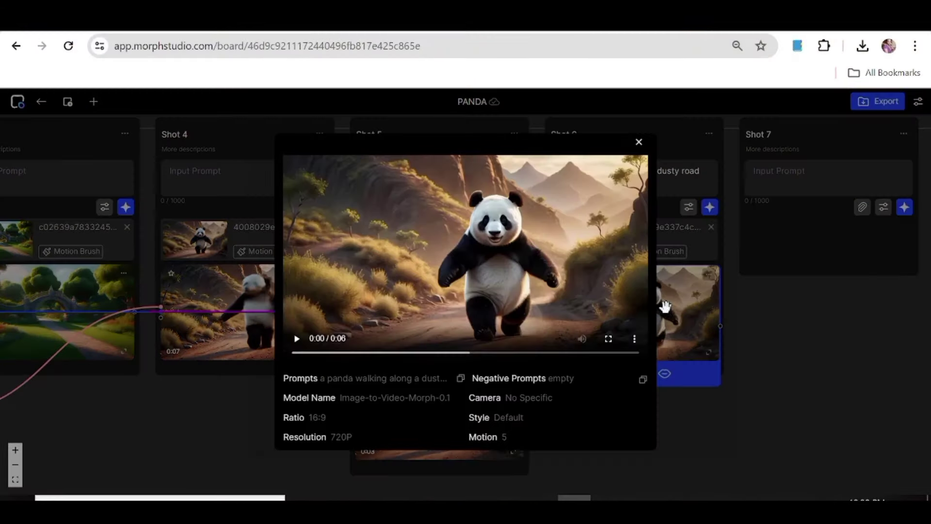
click(609, 339)
click(29, 493)
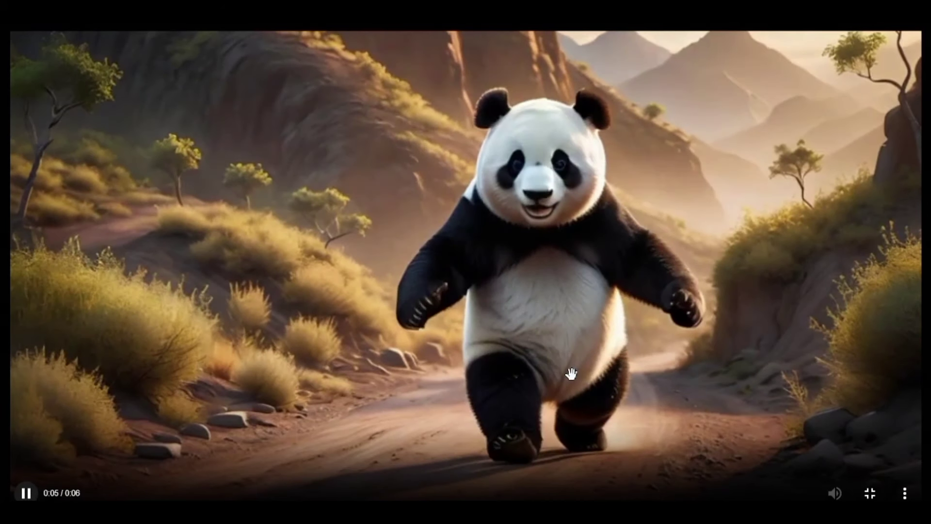
click(870, 493)
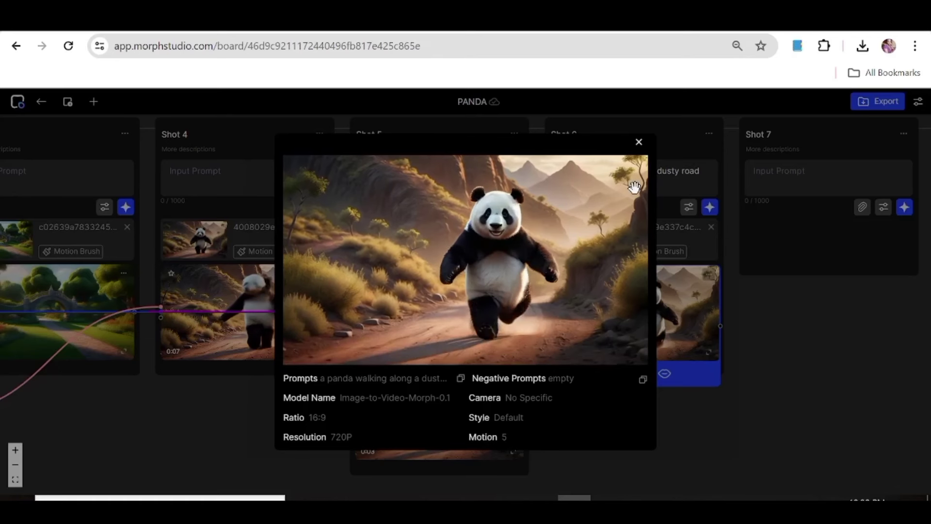
click(639, 142)
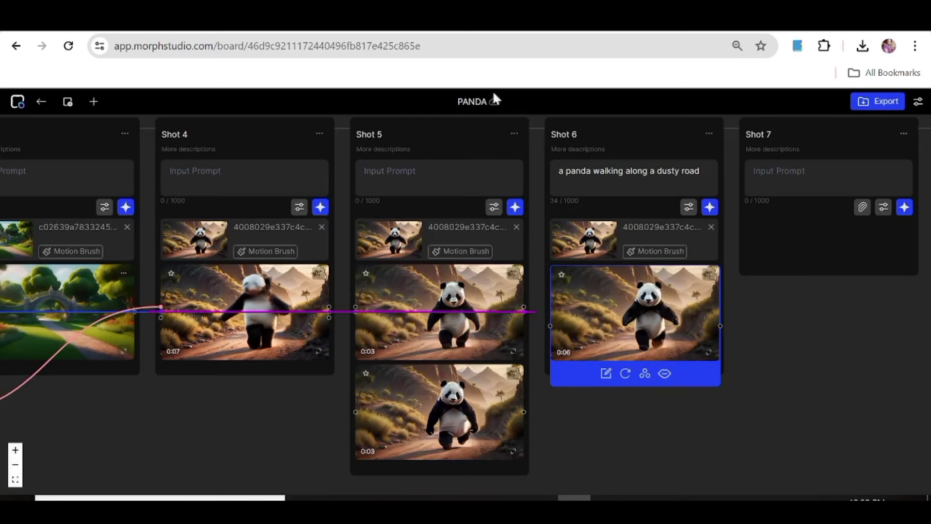
Check the PANDA settings, download Shot 5's lower clip, and go back to My Library
click(919, 102)
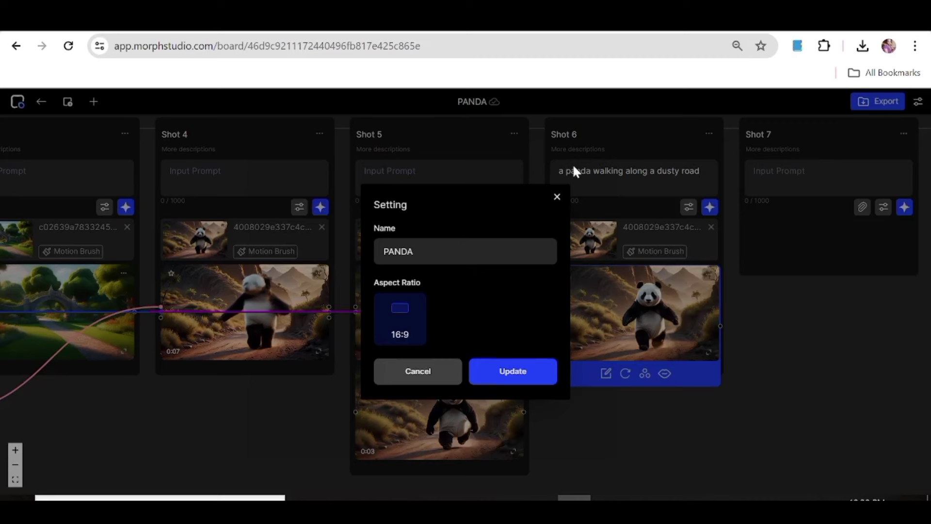
click(556, 198)
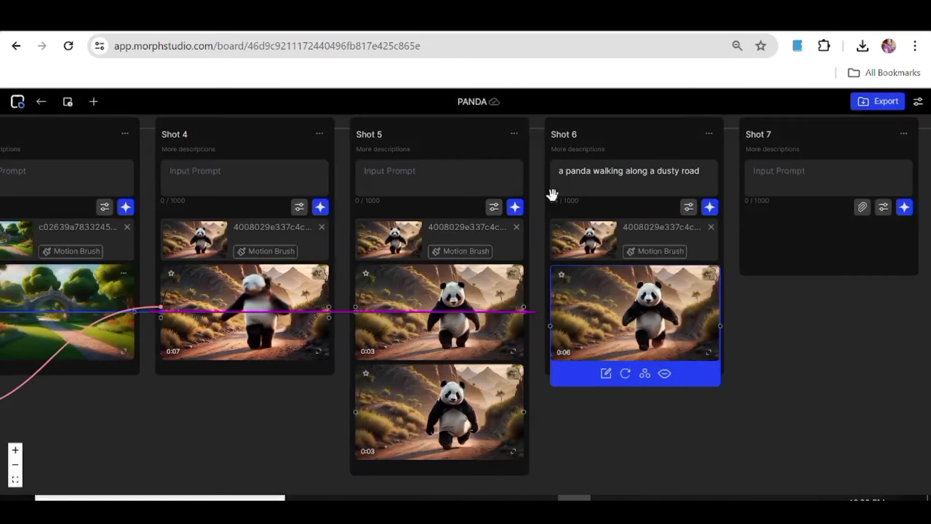
click(503, 413)
click(515, 379)
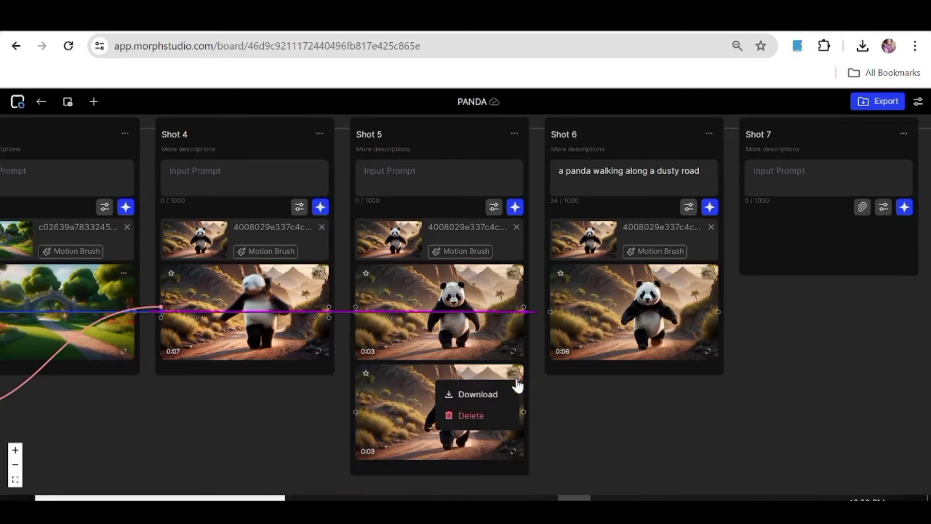
click(474, 396)
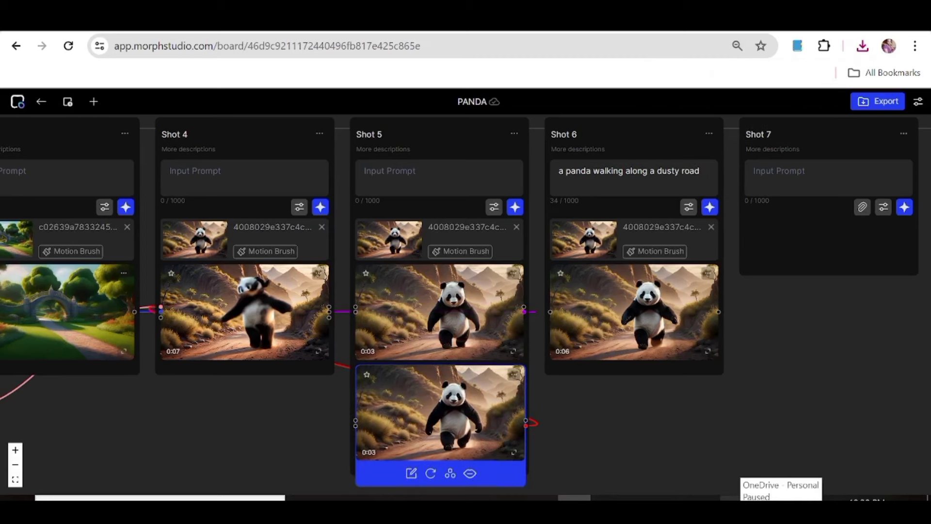
click(43, 103)
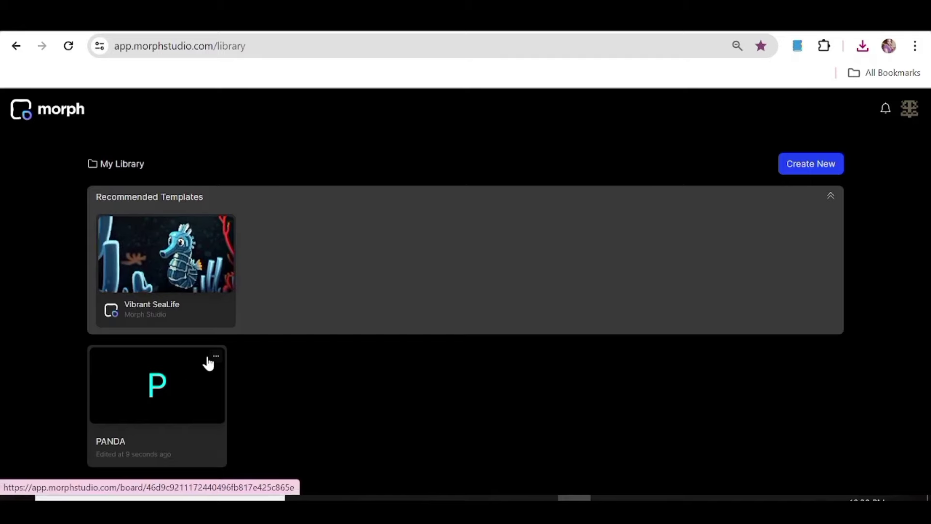
Start a new project from the library's Create New button
click(815, 165)
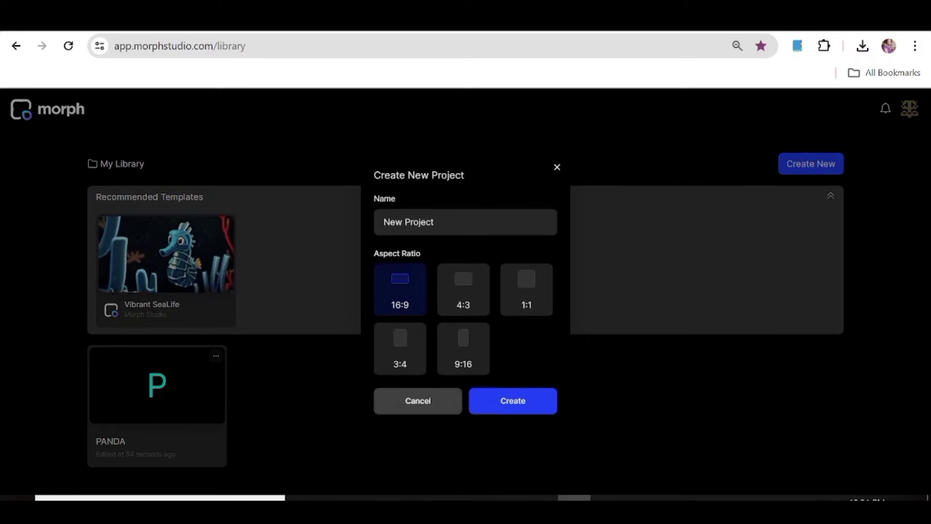